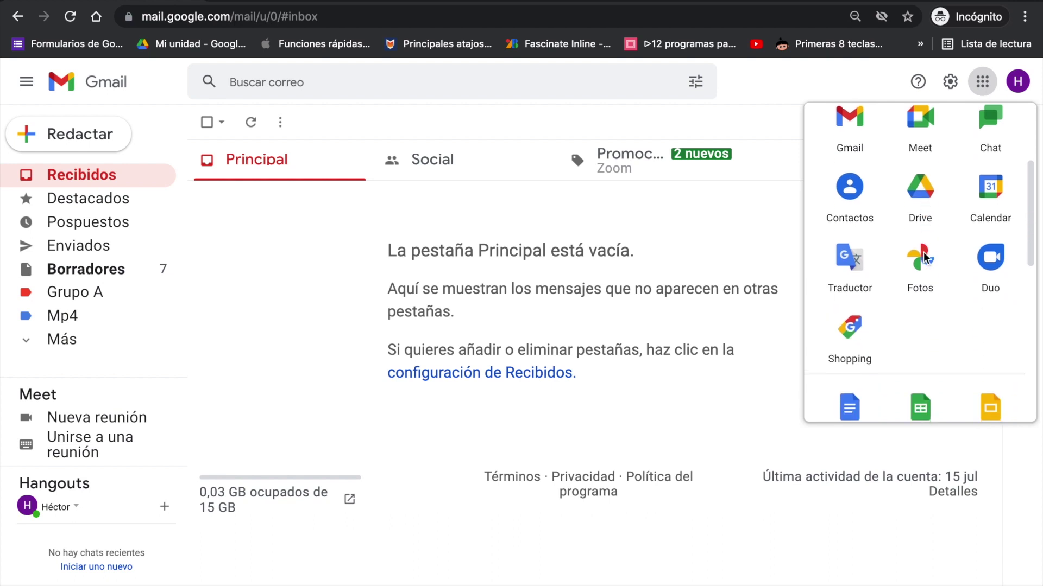
scroll(924, 259, "down", 5)
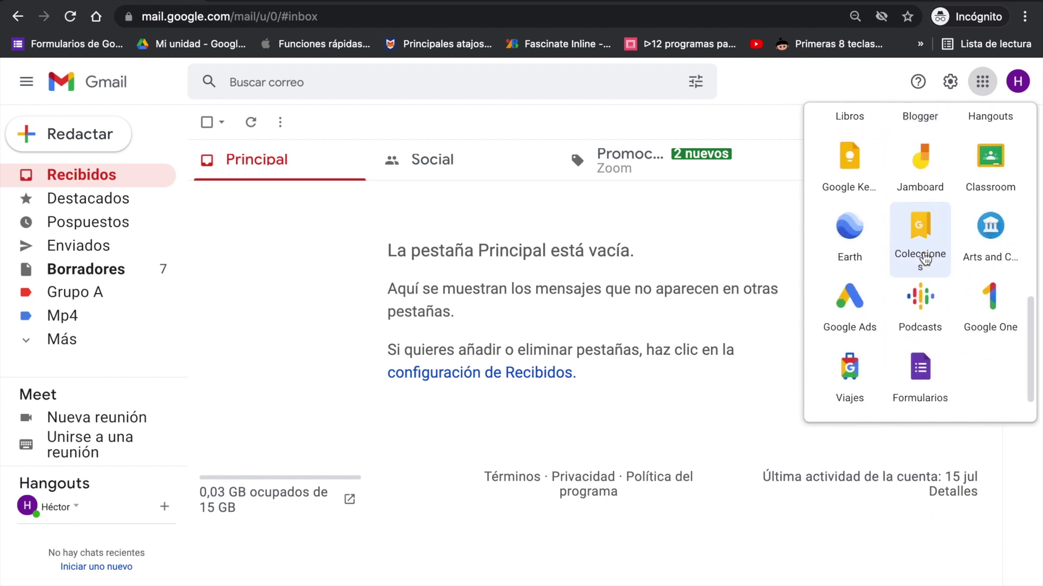
Step: Scroll through the Google apps launcher over the Gmail inbox looking for Groups
scroll(925, 259, "up", 12)
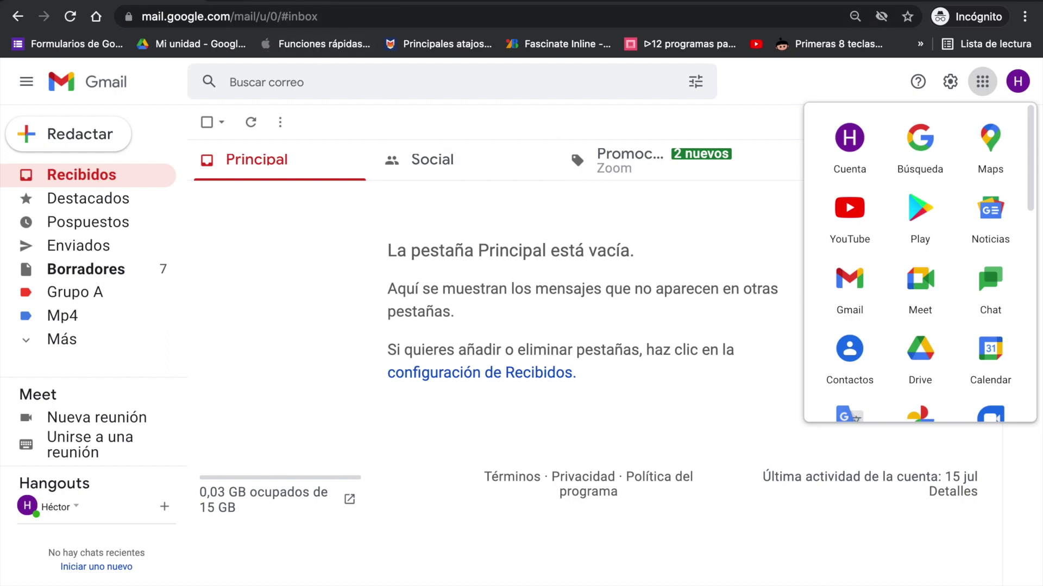
Step: Follow the 'Redirigiendo a Grupos de Google' search result to reach the empty Mis grupos page
left_click(285, 2)
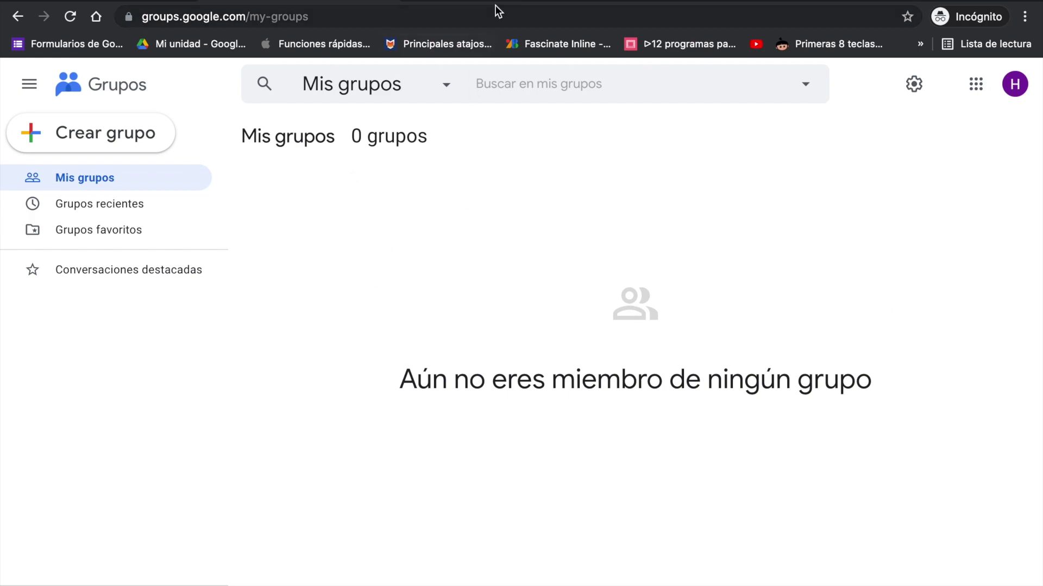
key("super+bracketleft")
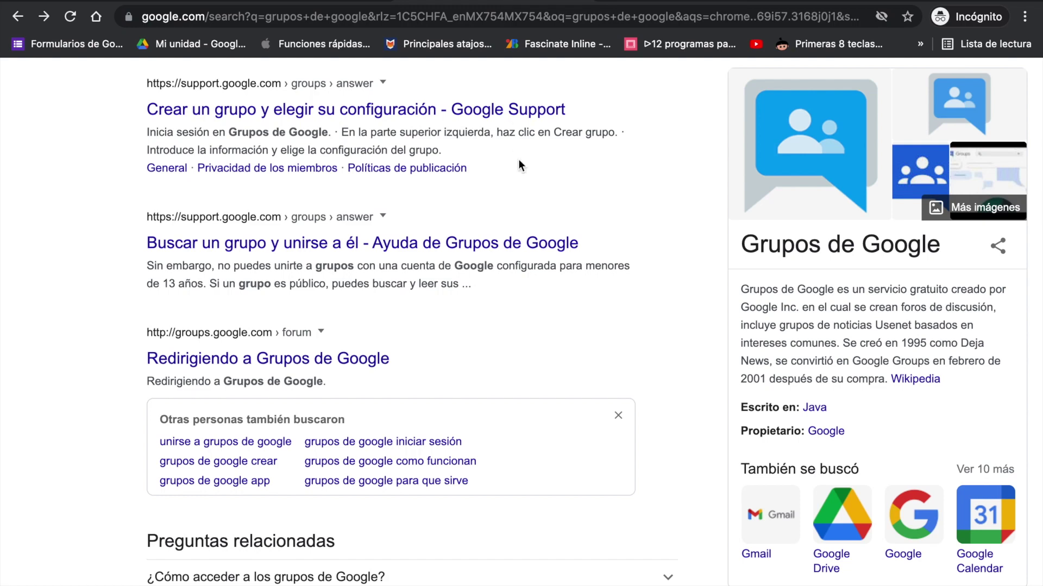
scroll(518, 159, "up", 3)
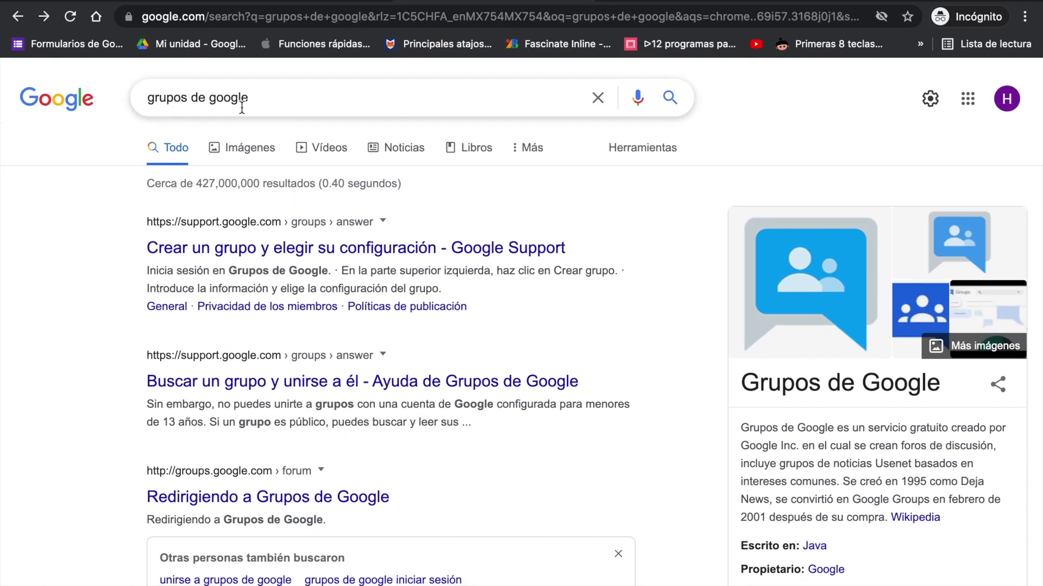
scroll(279, 270, "down", 2)
left_click(259, 433)
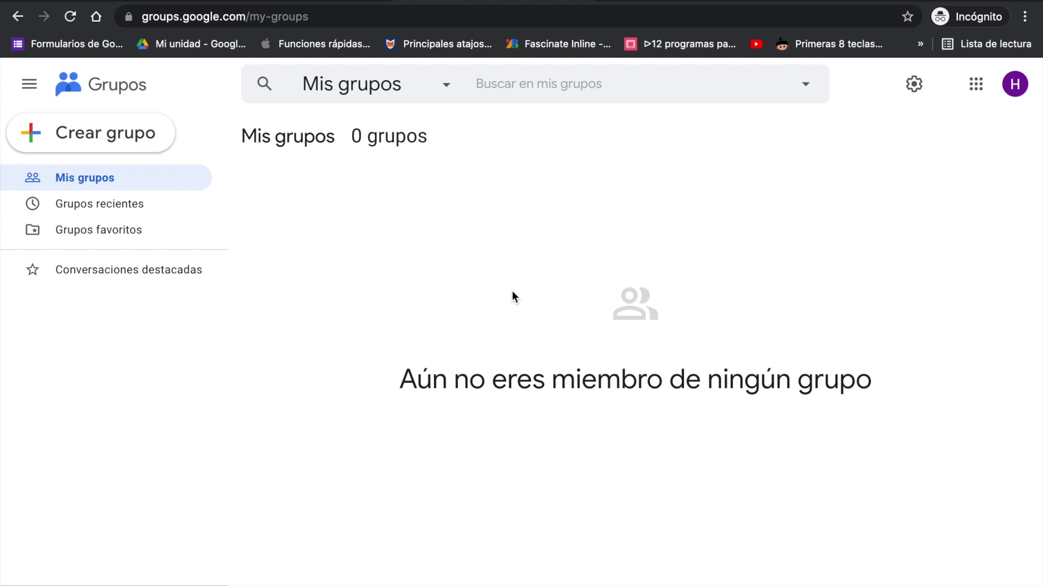
Step: Start a new group with Crear grupo
left_click(116, 134)
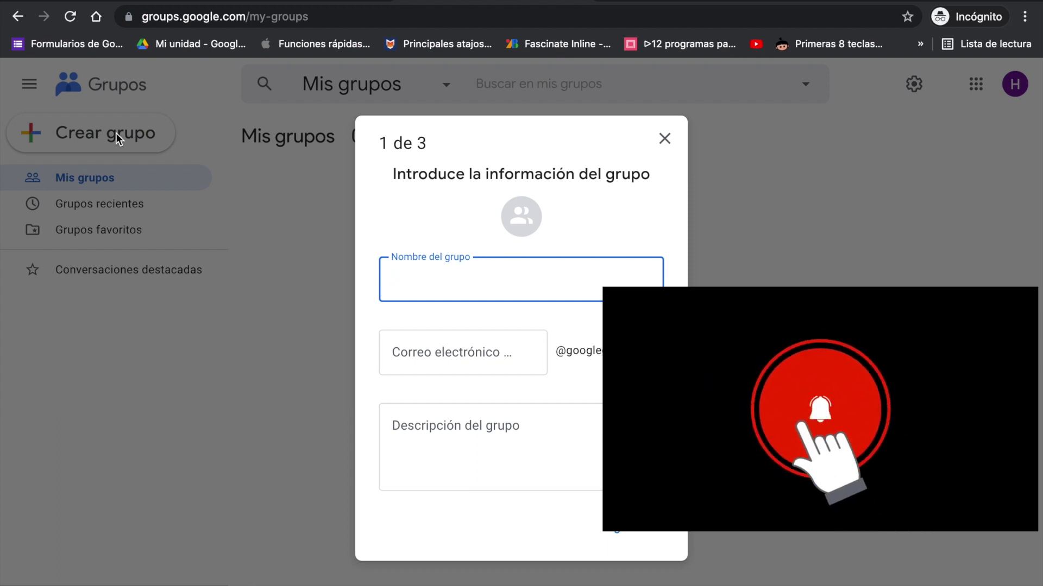
Step: Name the group 'primero a curso educador' with description 'Descripción.' and continue to privacy settings
type("primero a")
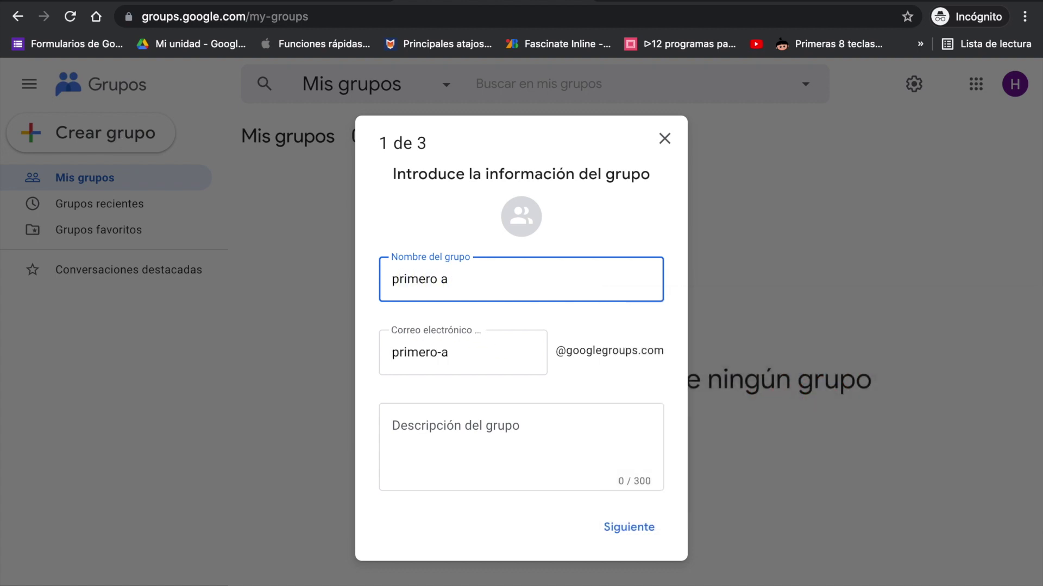
type(" curso educador")
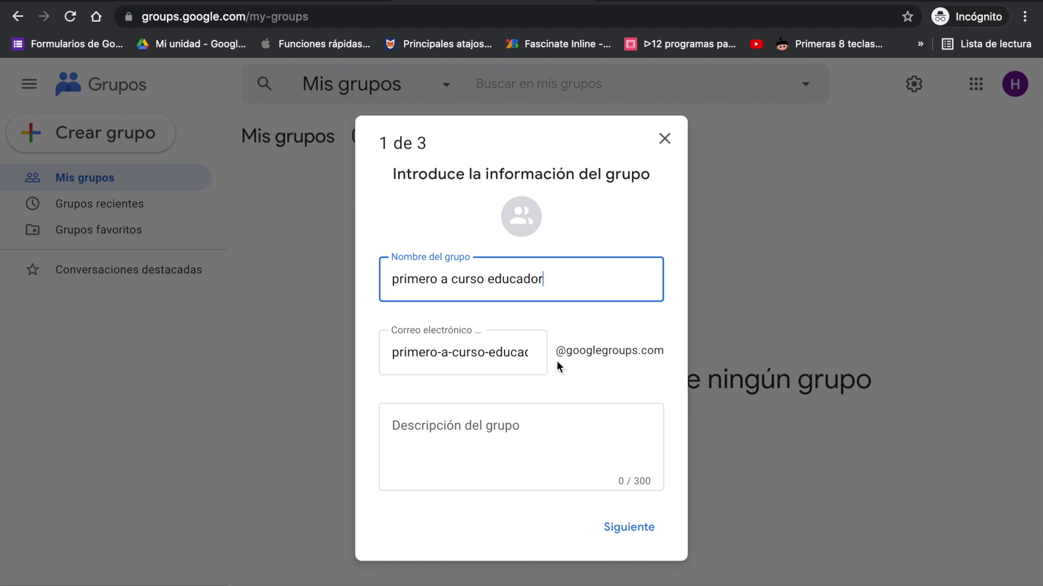
left_click(512, 419)
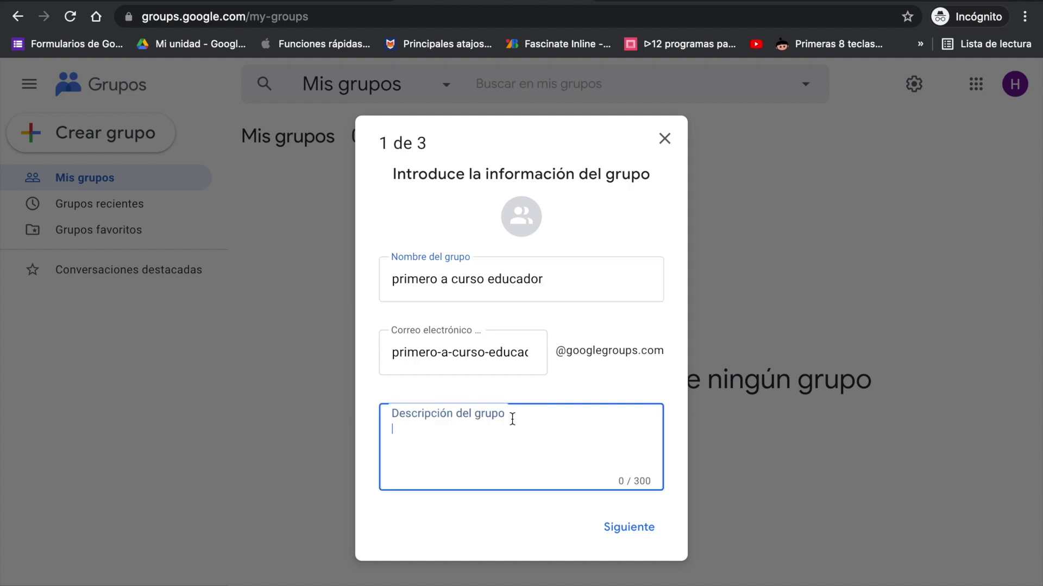
type("Des")
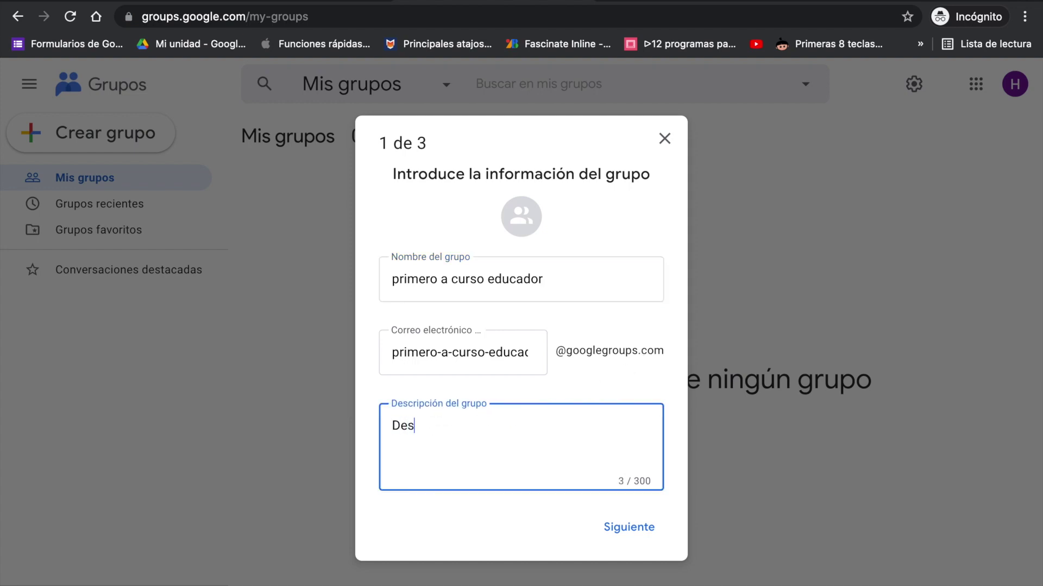
type("cripción.")
left_click(634, 526)
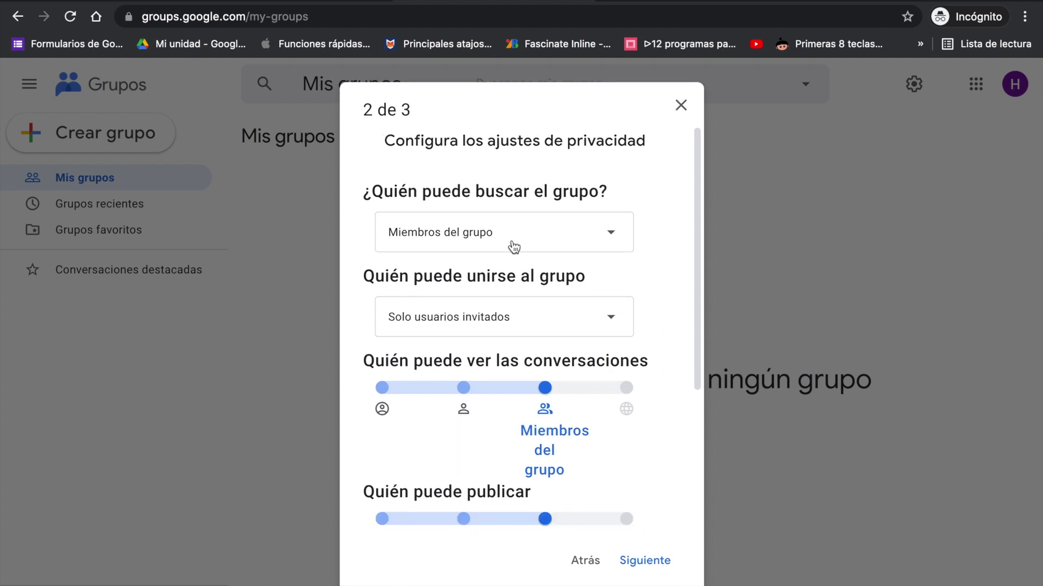
Step: Limit finding the group to its members and joining to invited users only
left_click(612, 239)
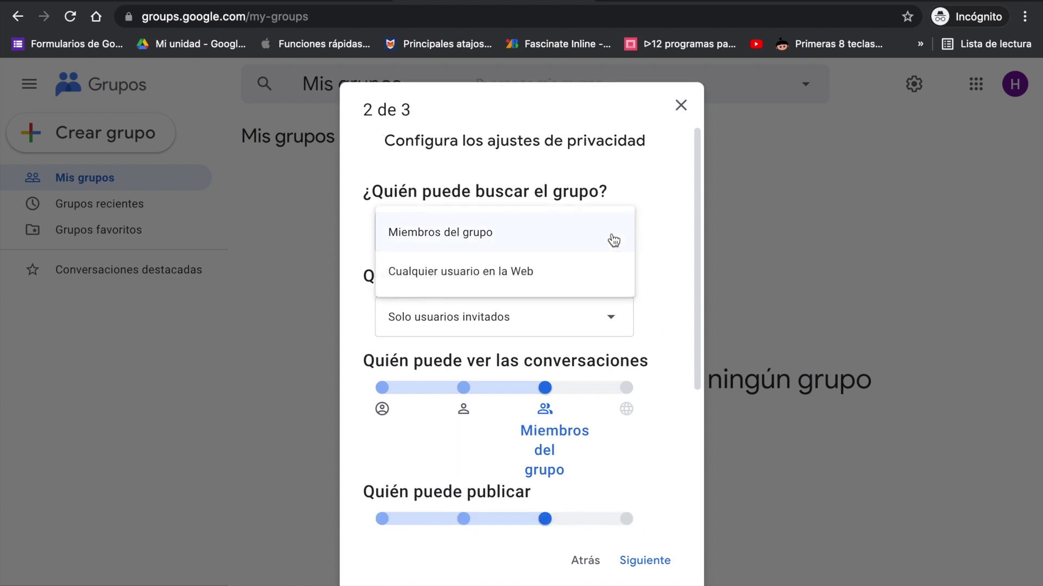
left_click(562, 267)
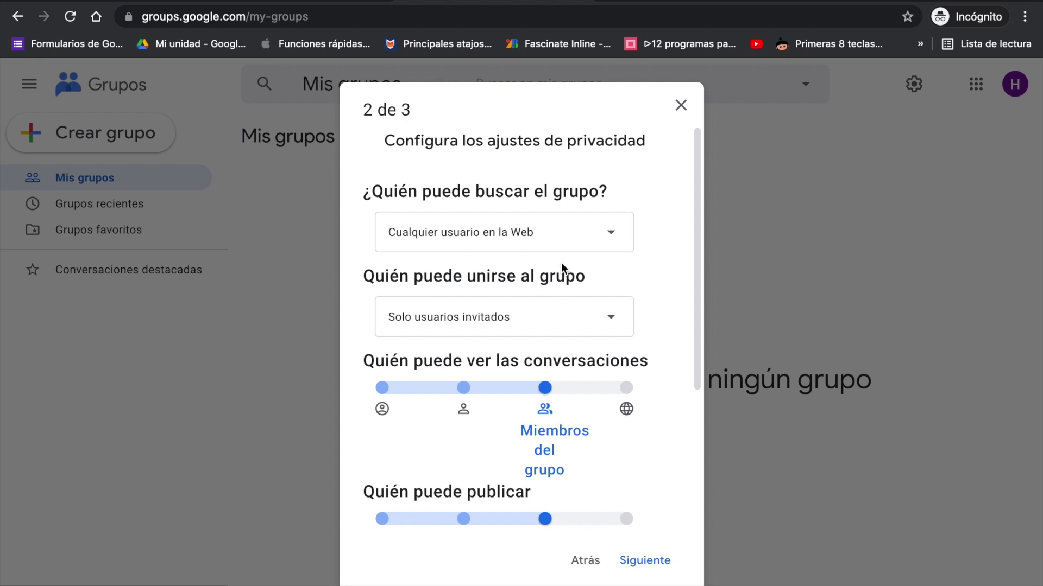
left_click(614, 234)
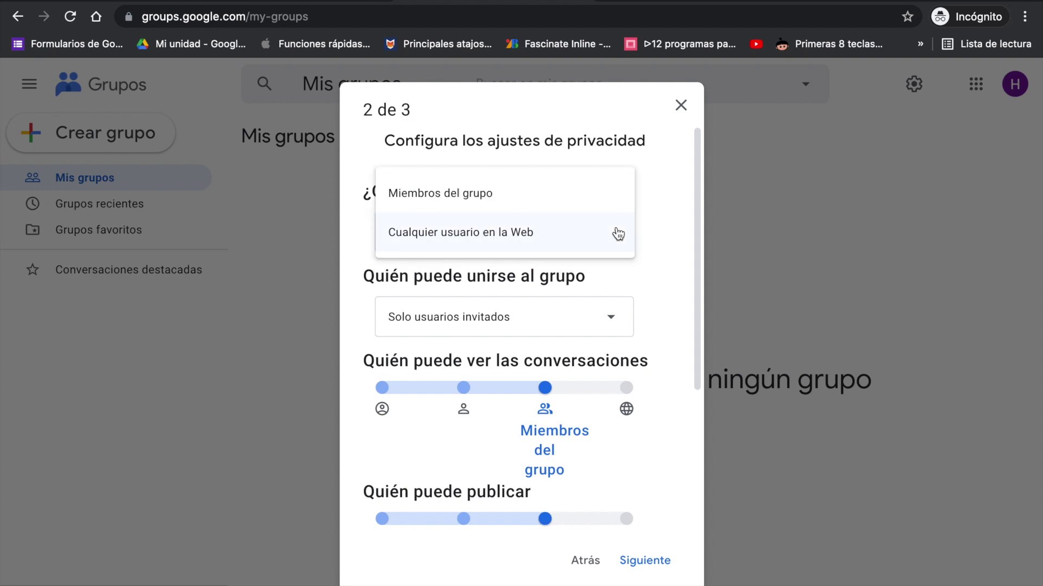
left_click(545, 197)
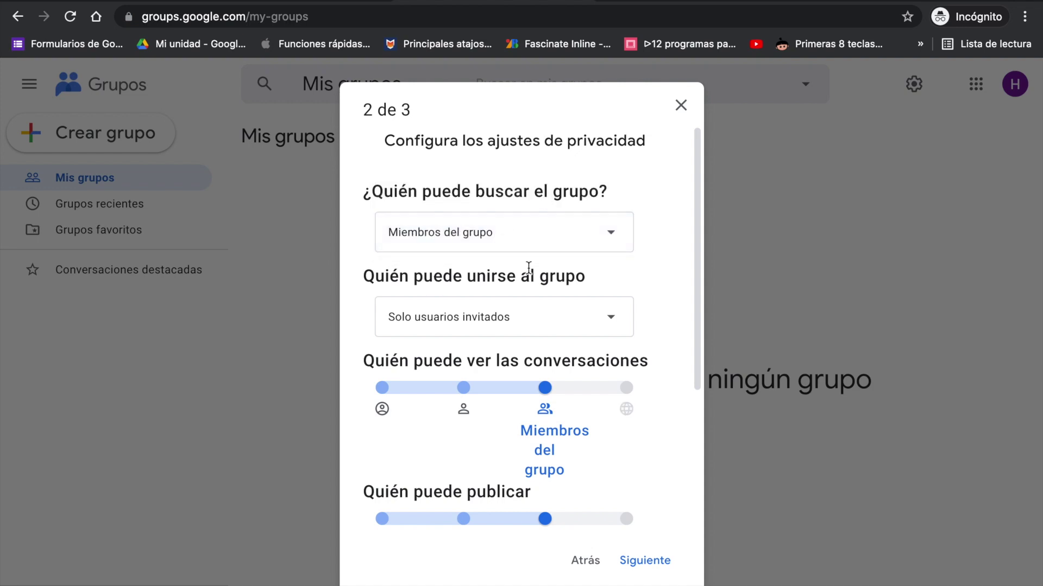
left_click(611, 320)
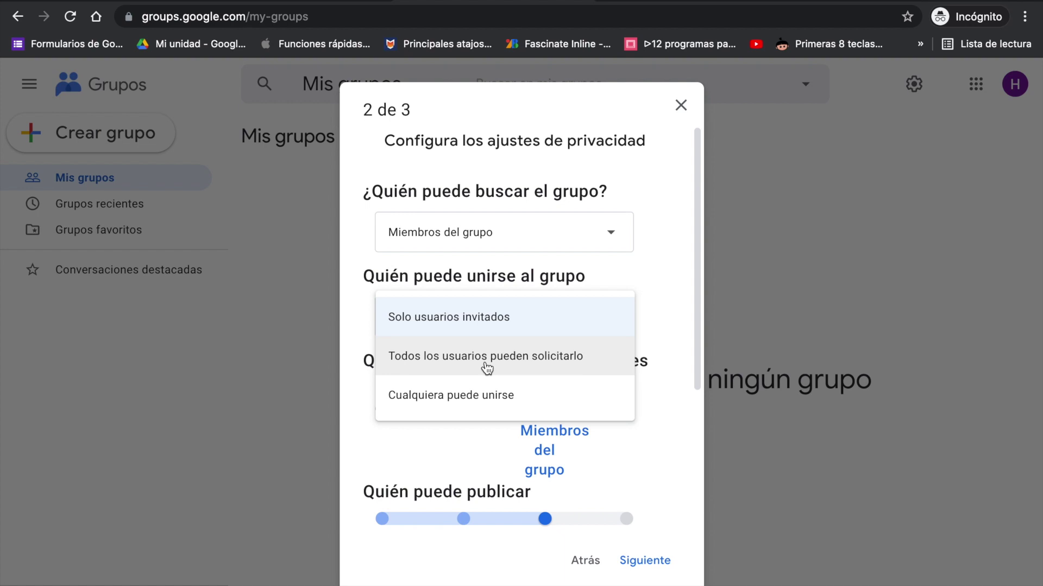
left_click(508, 329)
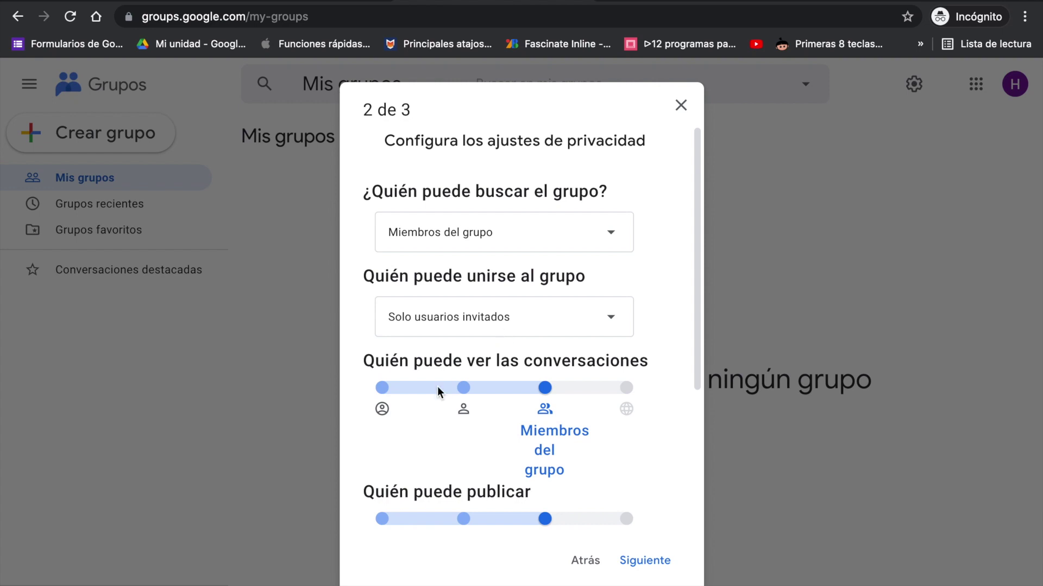
mouse_move(454, 393)
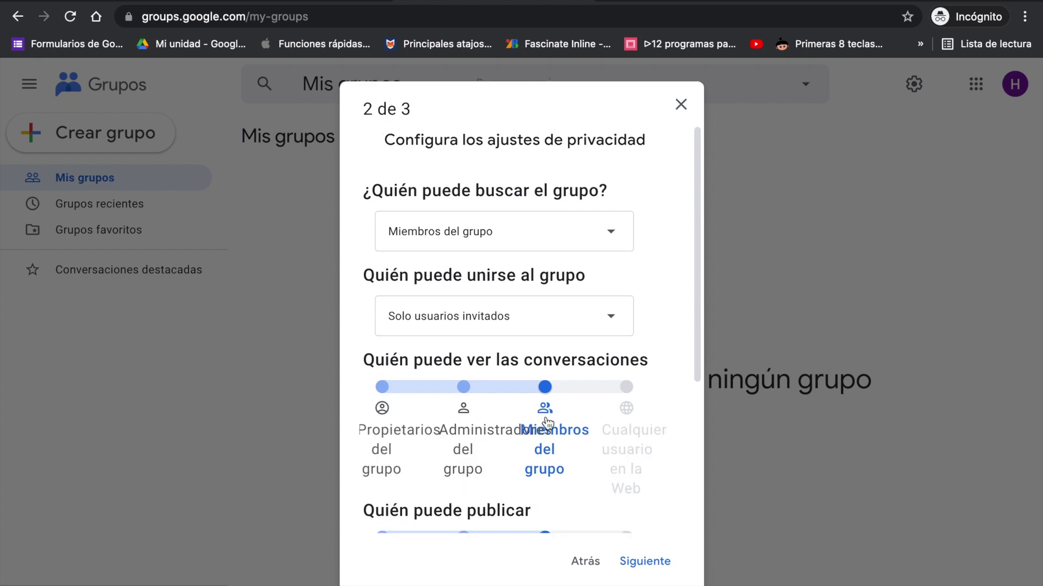
Step: Restrict posting in the group to group administrators
scroll(678, 302, "down", 4)
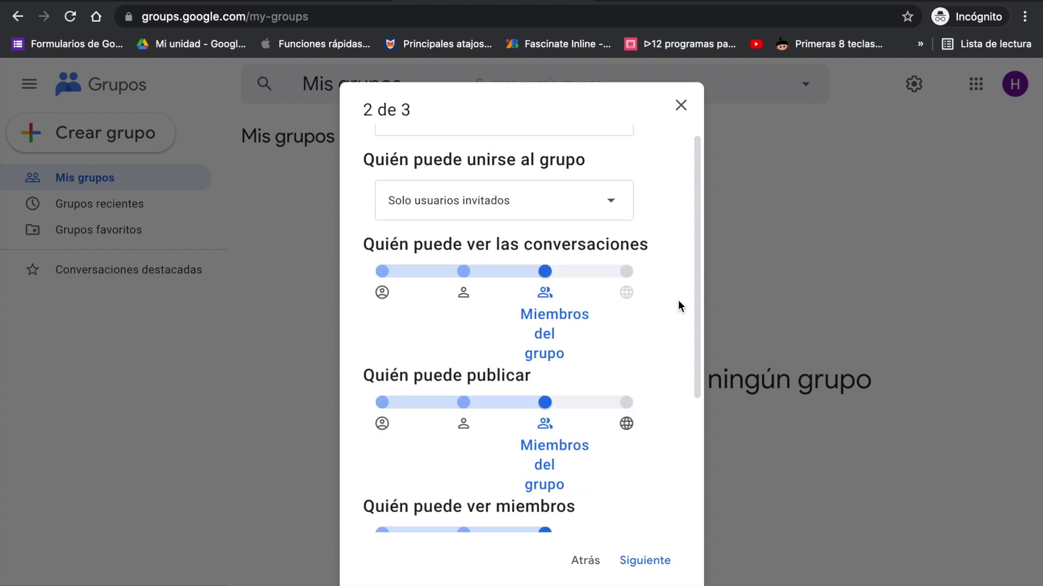
mouse_move(563, 366)
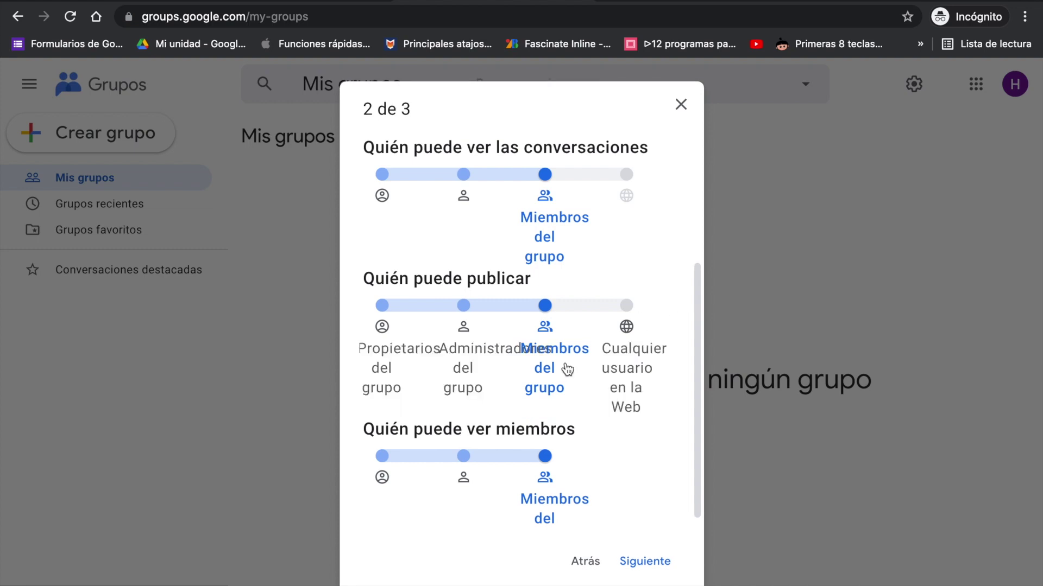
left_click(464, 305)
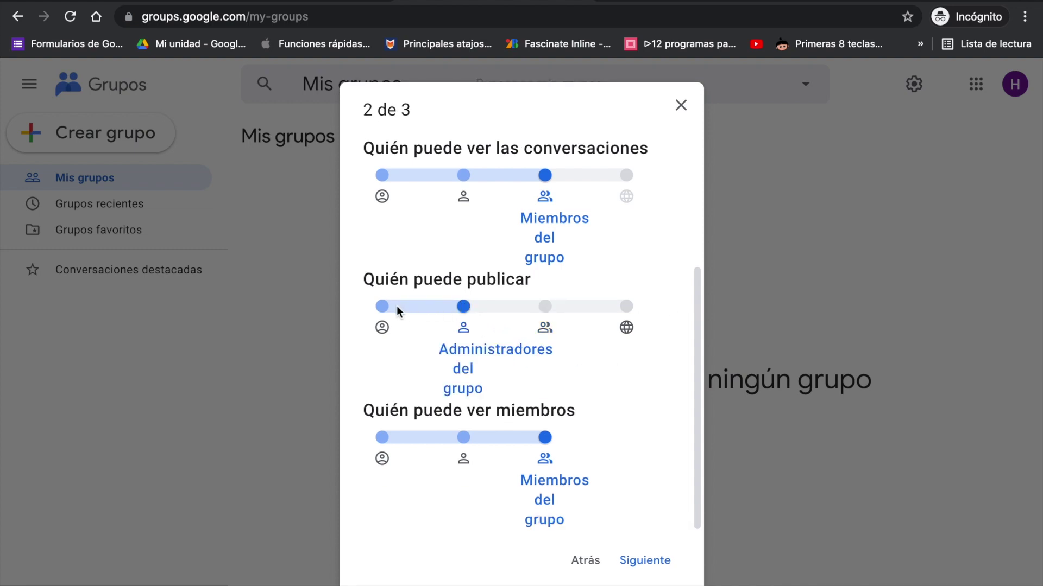
left_click(382, 307)
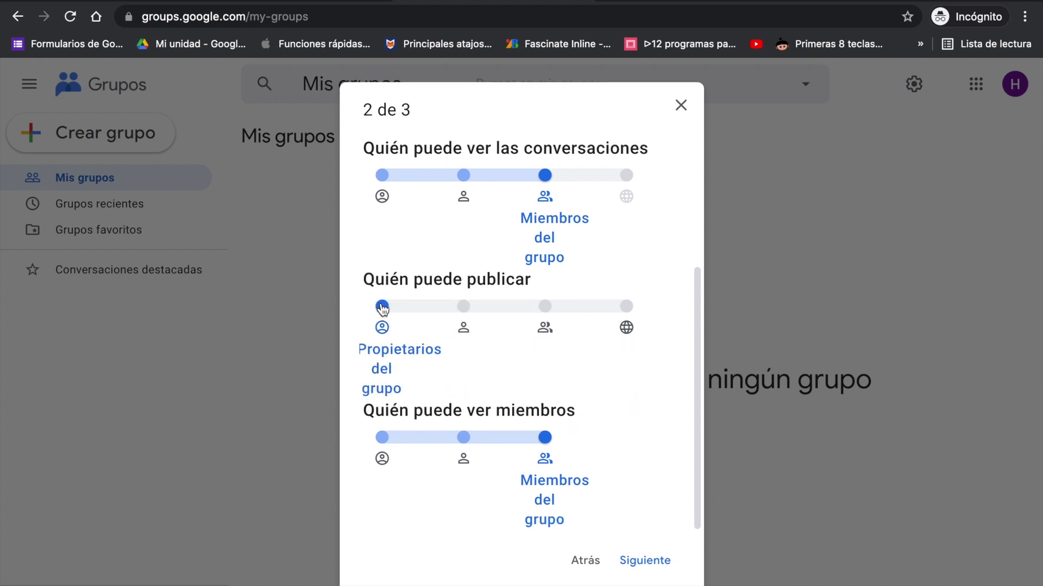
left_click(627, 306)
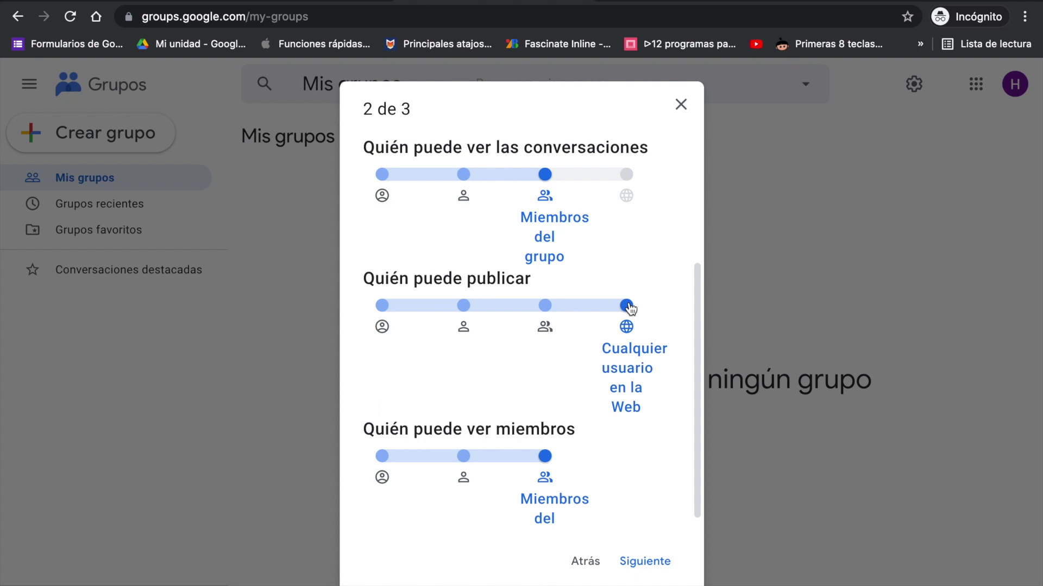
left_click(545, 306)
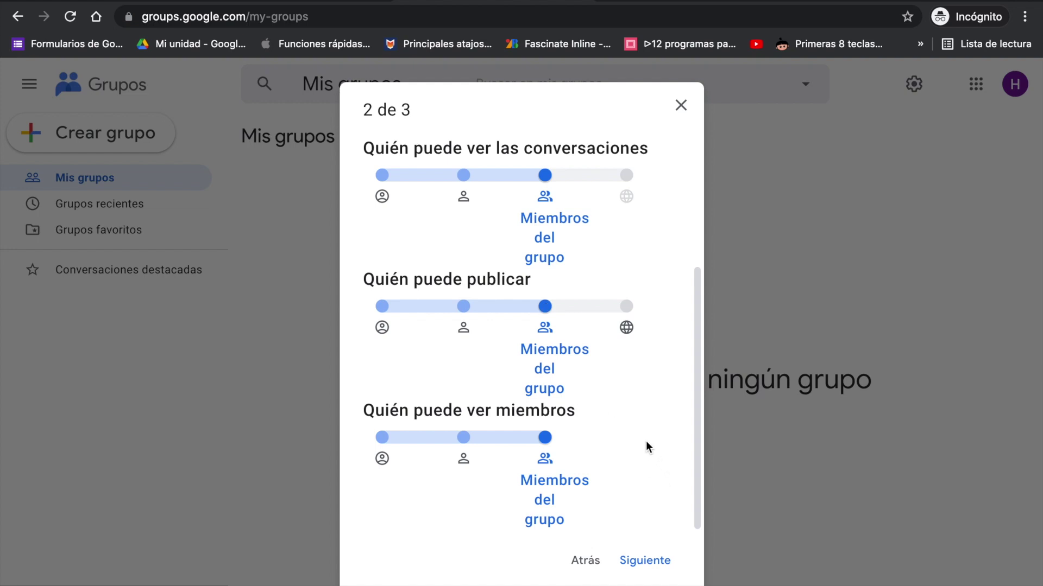
mouse_move(570, 366)
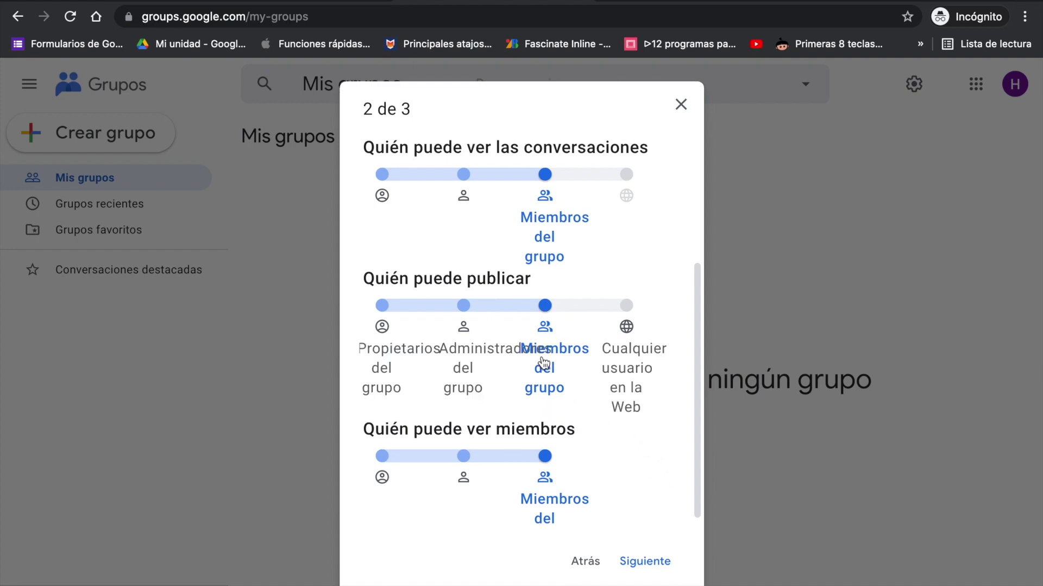
left_click(464, 307)
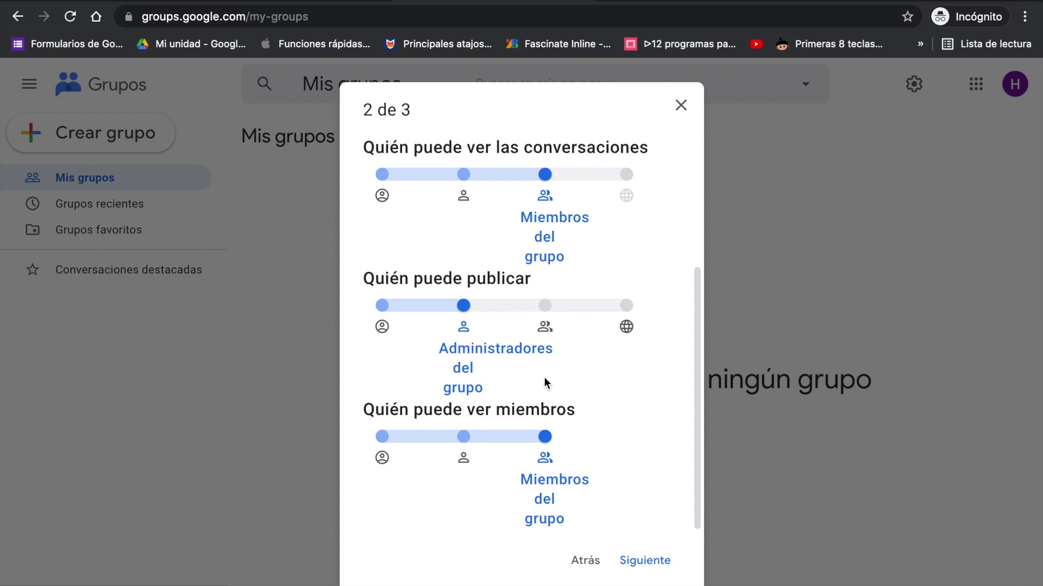
Step: Let only administrators see the member list and advance to the Añadir miembros step
mouse_move(476, 472)
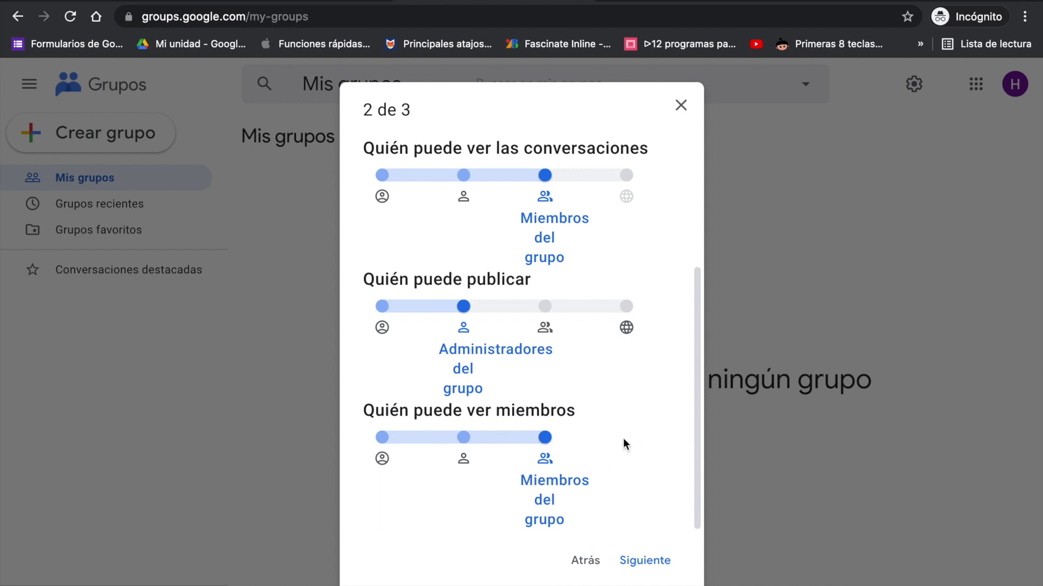
left_click(463, 437)
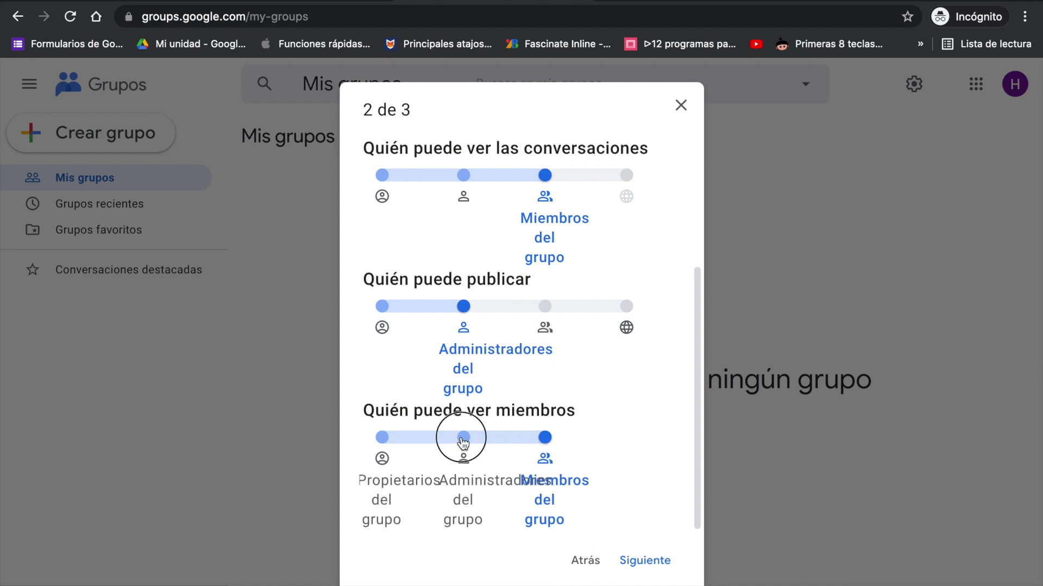
left_click(645, 561)
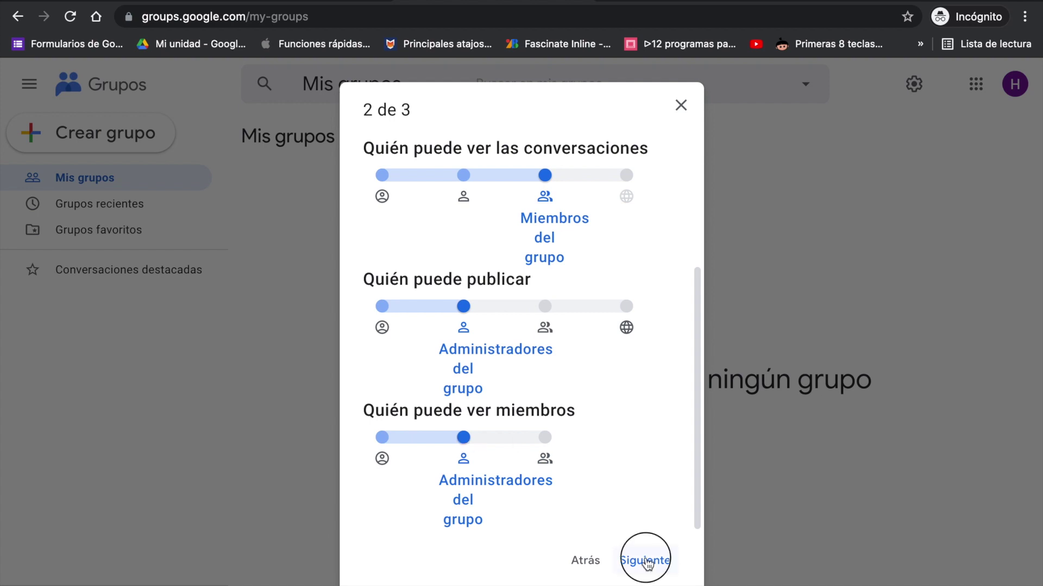
scroll(585, 347, "up", 2)
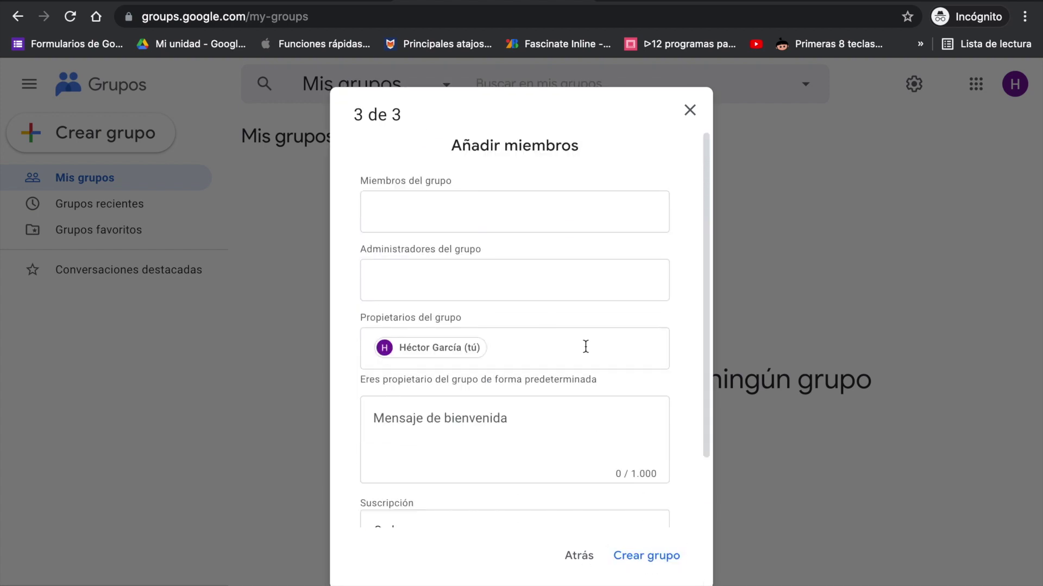
Step: Add two accounts as group members from the suggestions, leaving administrators empty
left_click(463, 216)
type("aprende")
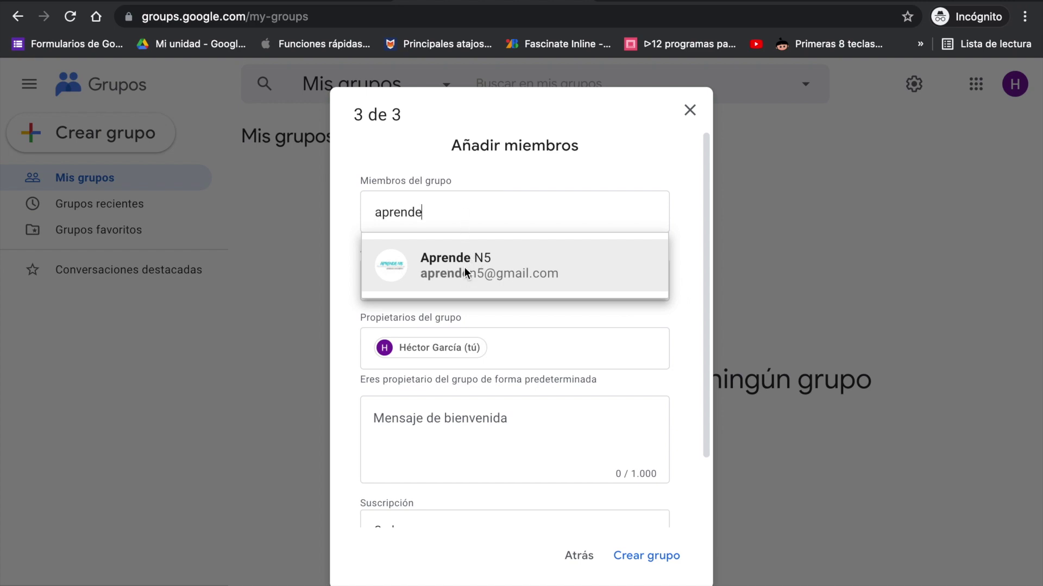
left_click(465, 272)
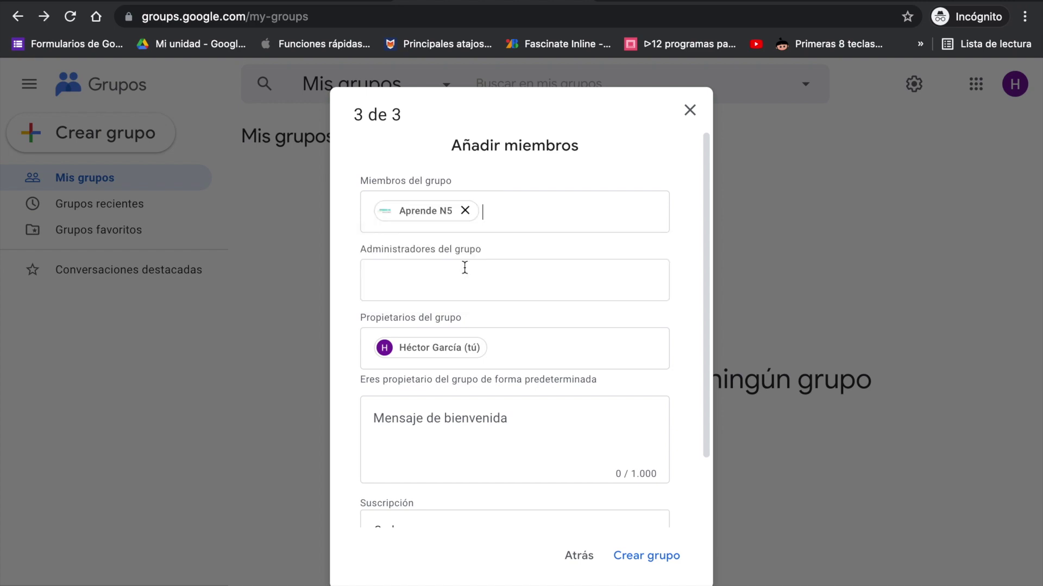
type("alumn")
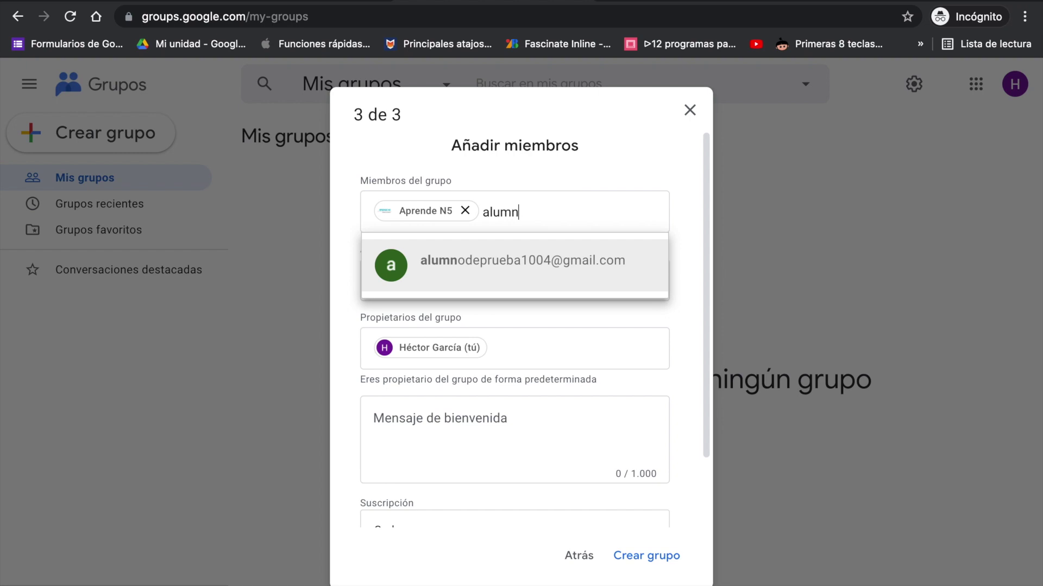
left_click(474, 272)
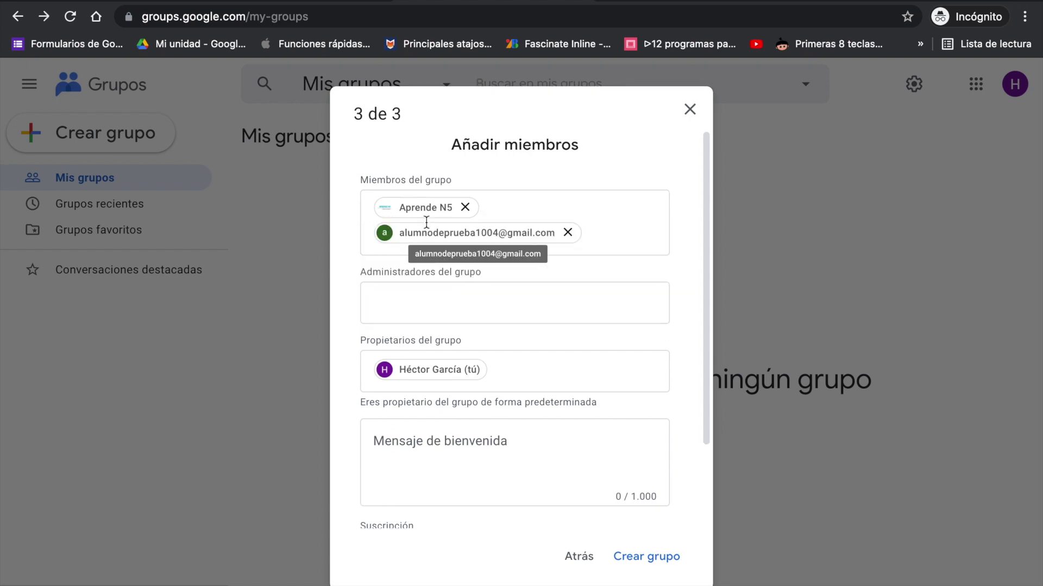
left_click(414, 302)
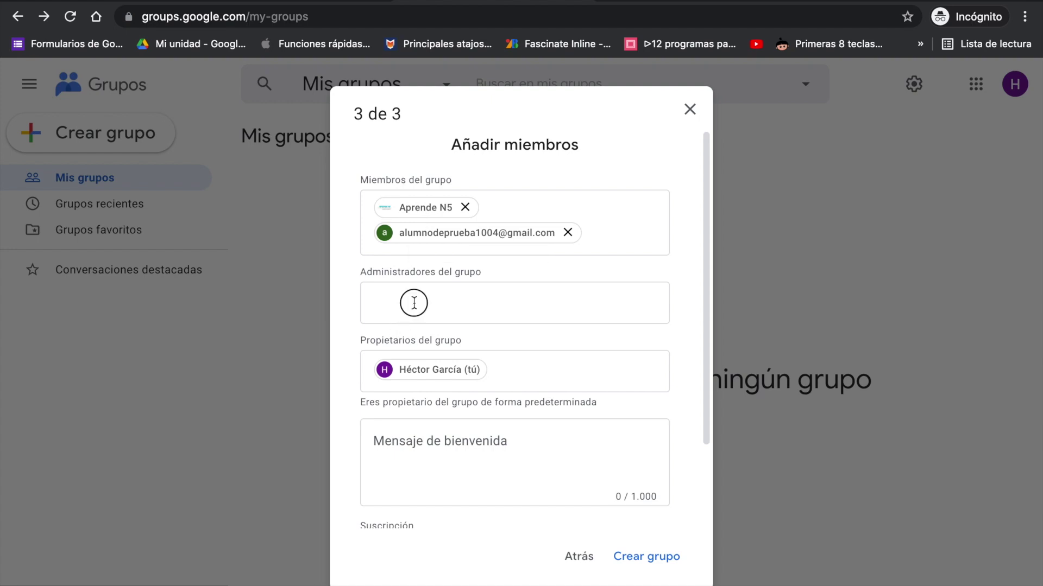
type("aprende")
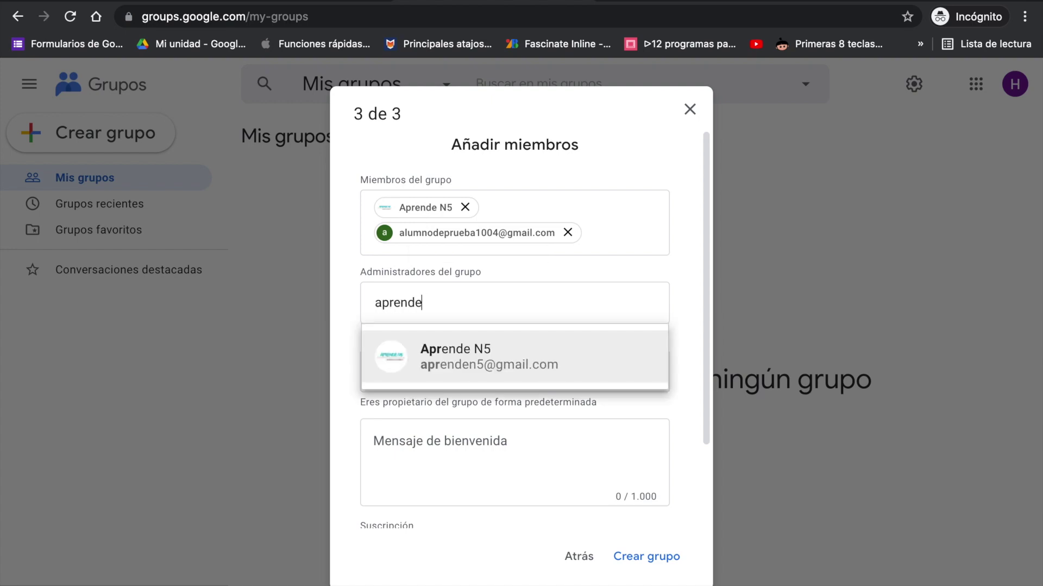
left_click(444, 339)
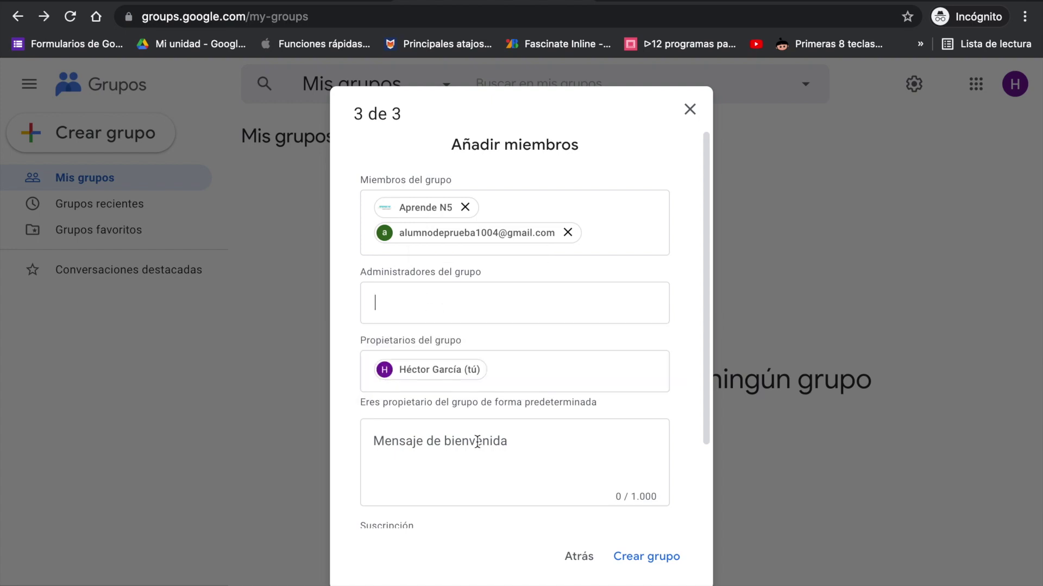
Step: Write the welcome message 'Bienvenidos......' and keep subscription at Cada correo
left_click(477, 441)
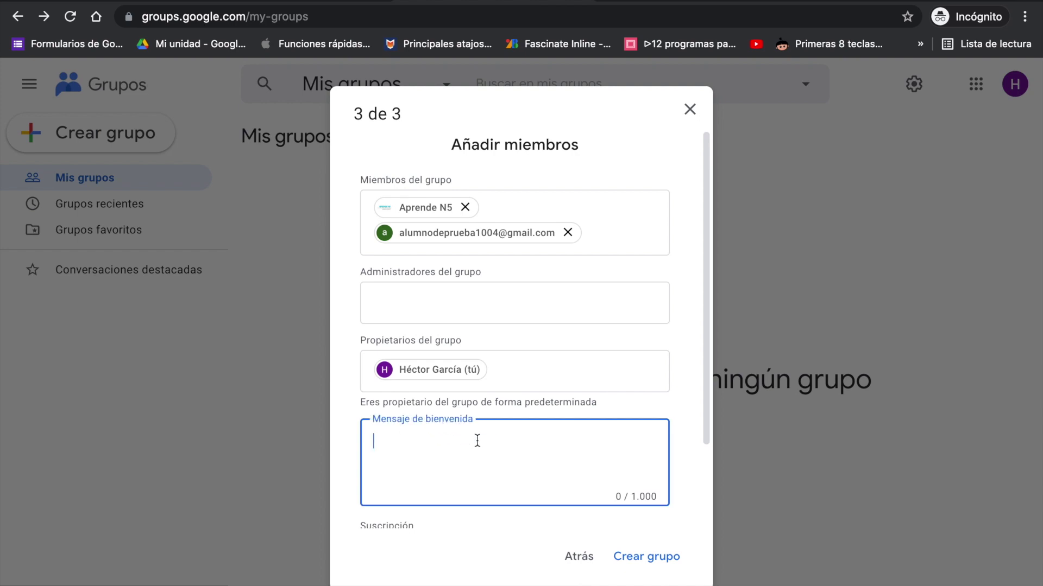
type("Bienvenidos......")
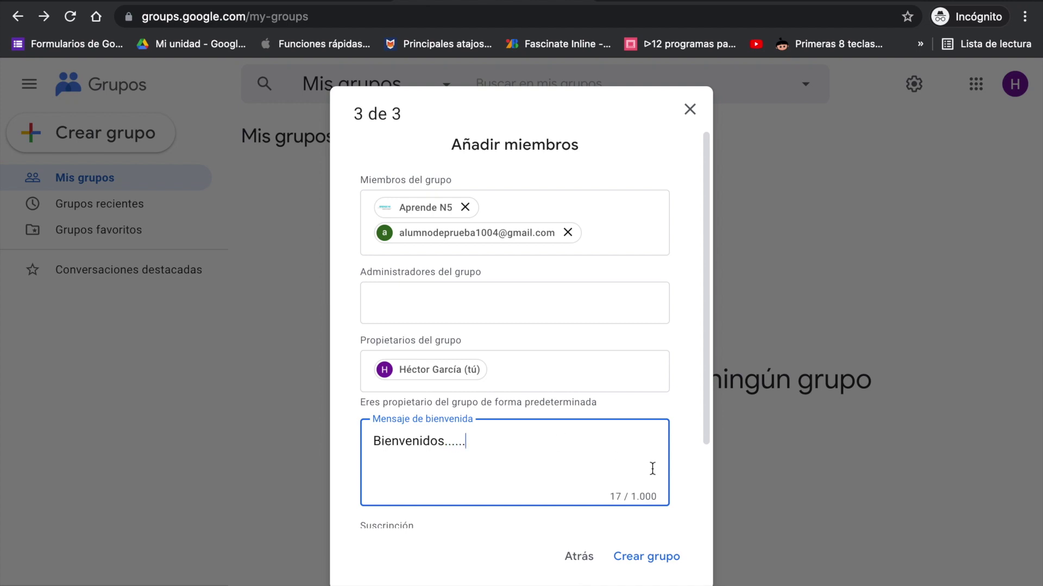
scroll(653, 468, "down", 2)
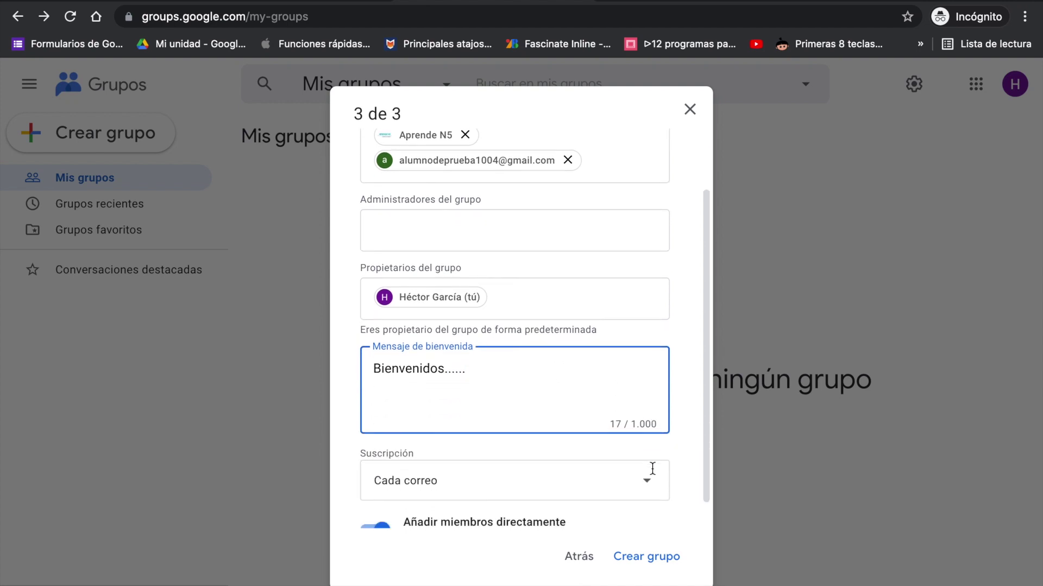
scroll(650, 436, "down", 1)
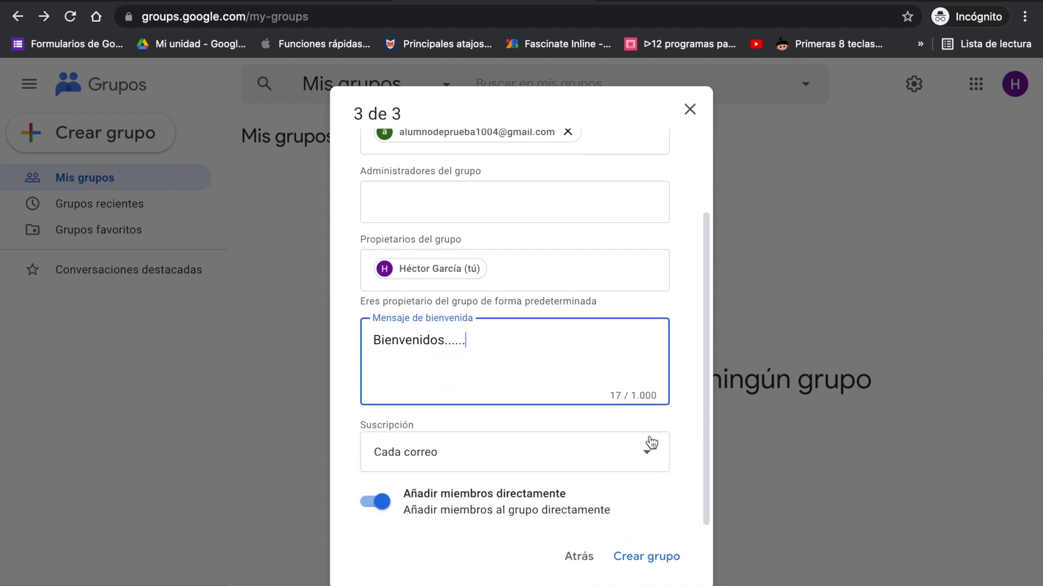
left_click(643, 459)
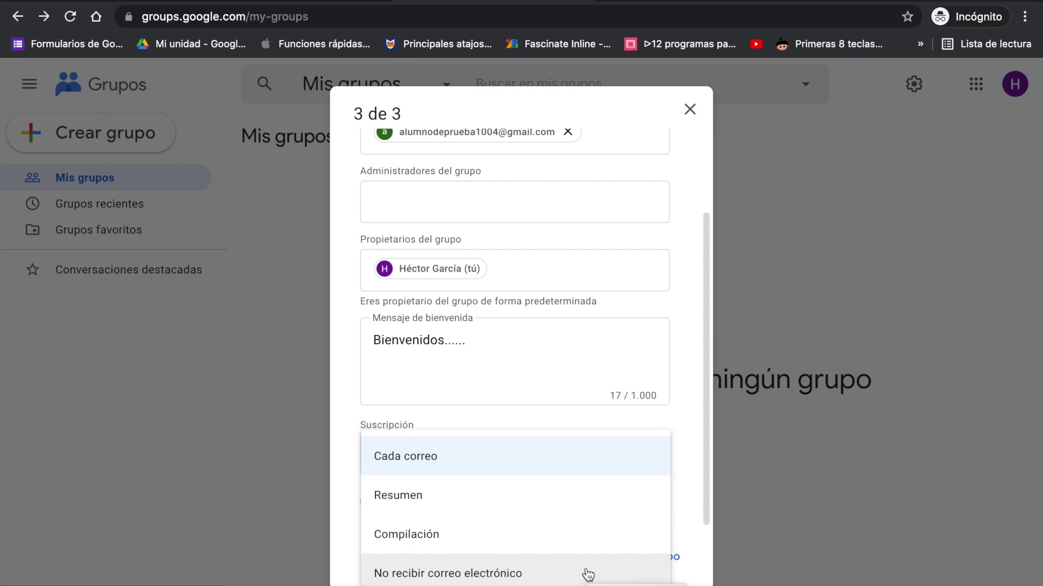
left_click(548, 463)
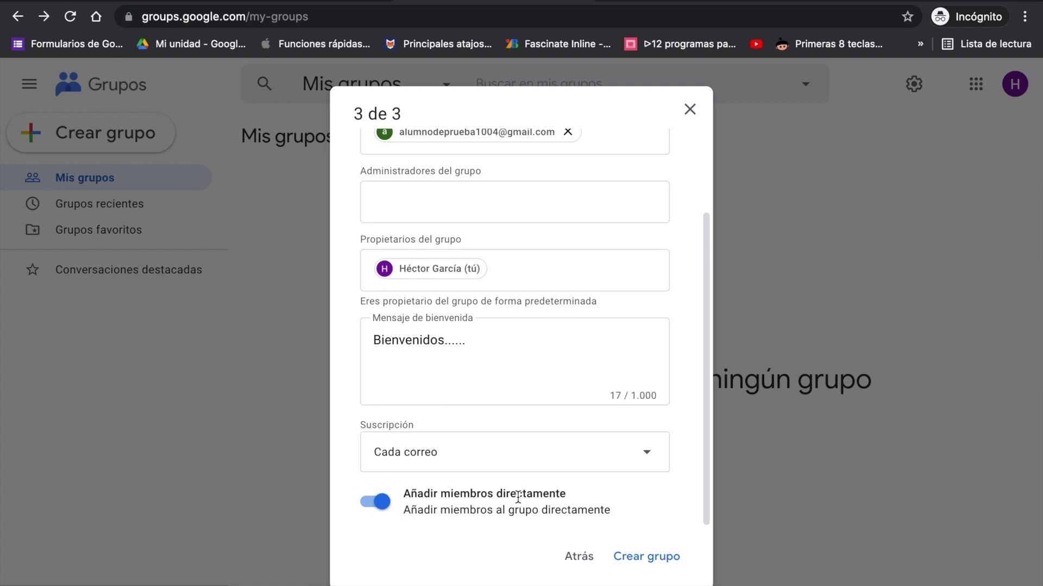
Step: Create the group, then reopen 'primero a curso educador' from Mis grupos
left_click(642, 556)
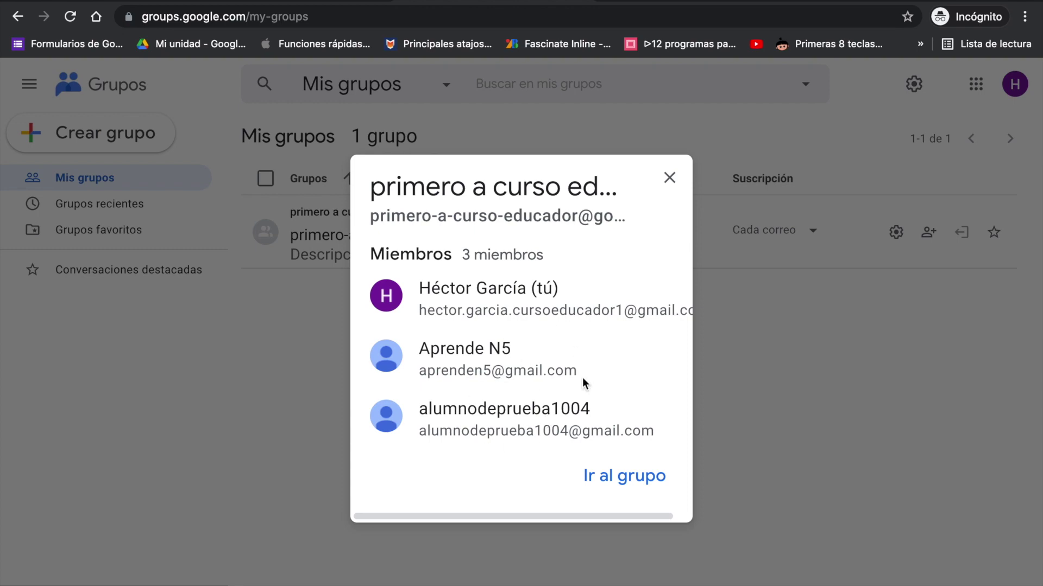
left_click(624, 476)
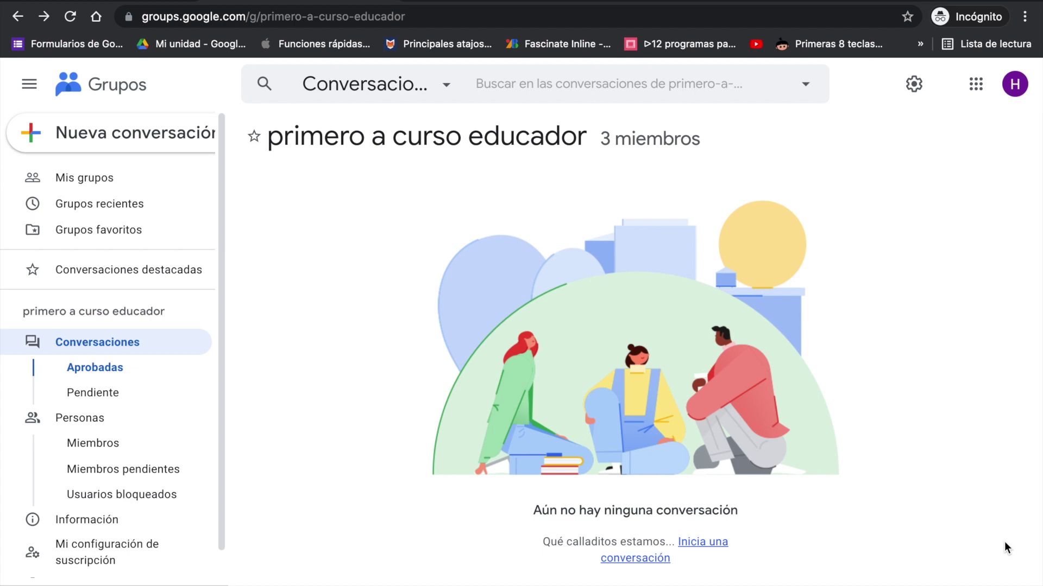
left_click(100, 178)
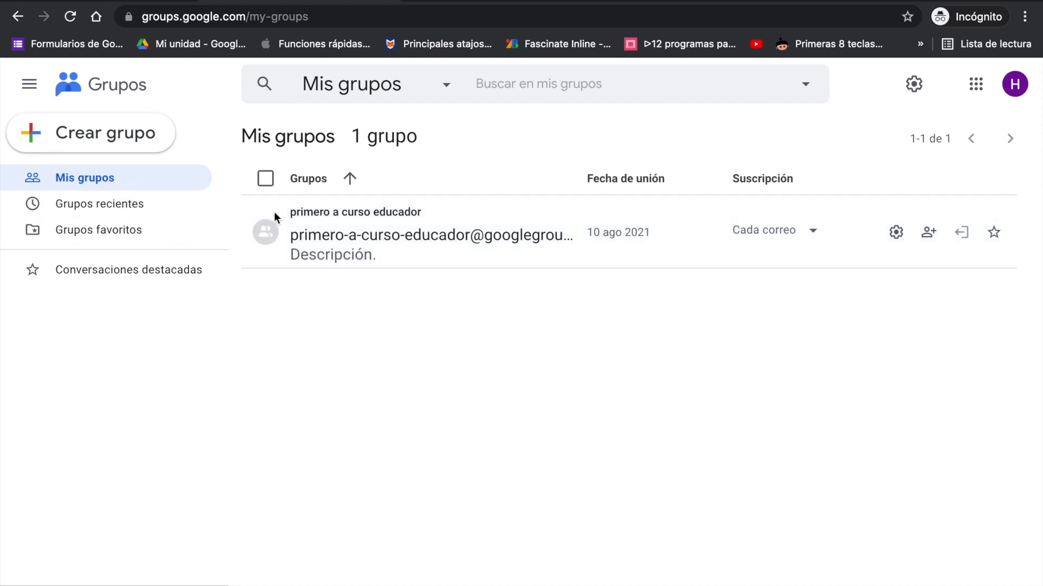
left_click(312, 235)
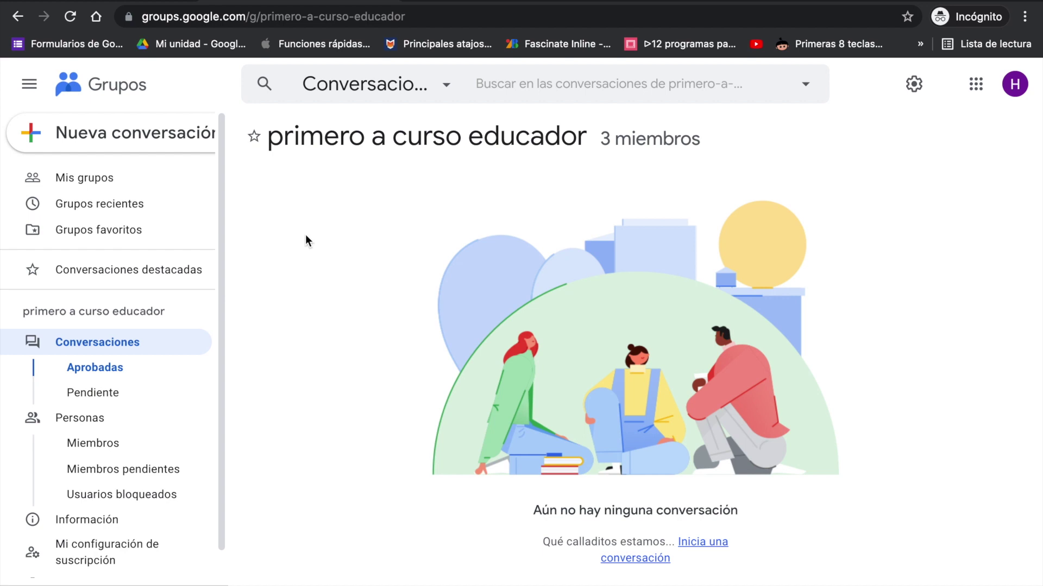
scroll(168, 386, "down", 1)
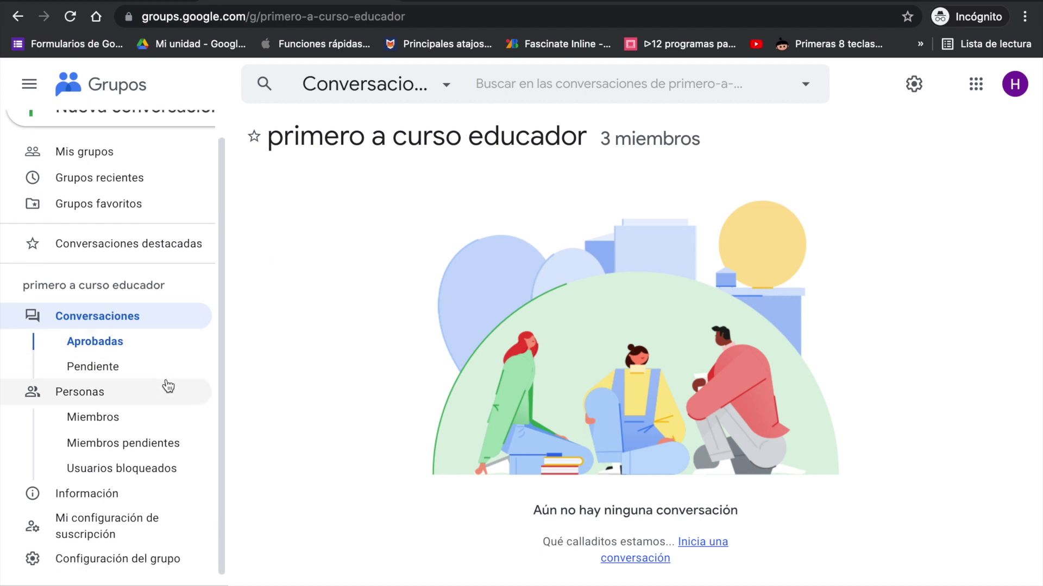
Step: In the member list, make the last member an Administrador with posting Autorizado
left_click(109, 417)
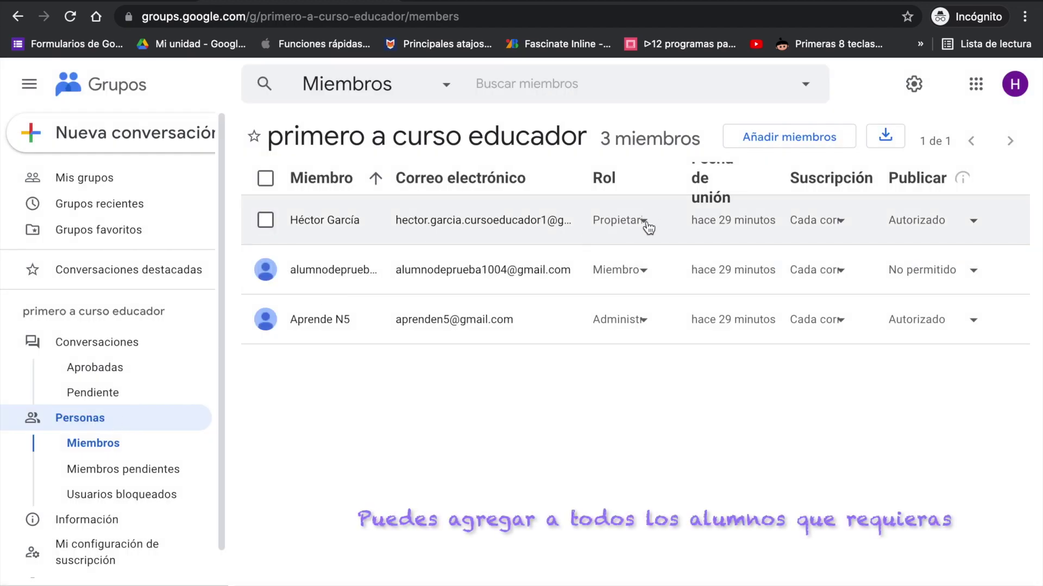
left_click(644, 222)
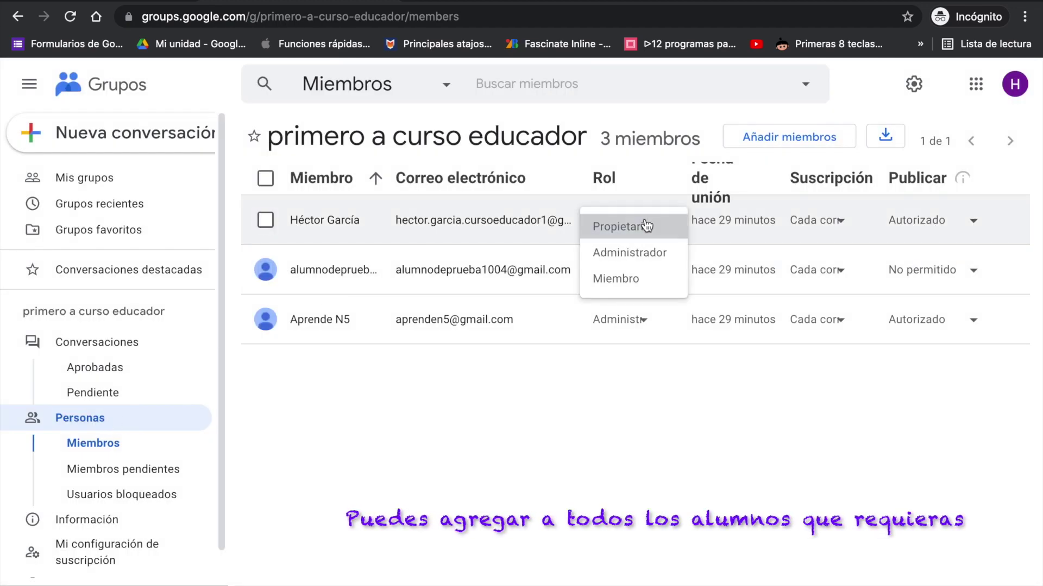
left_click(645, 226)
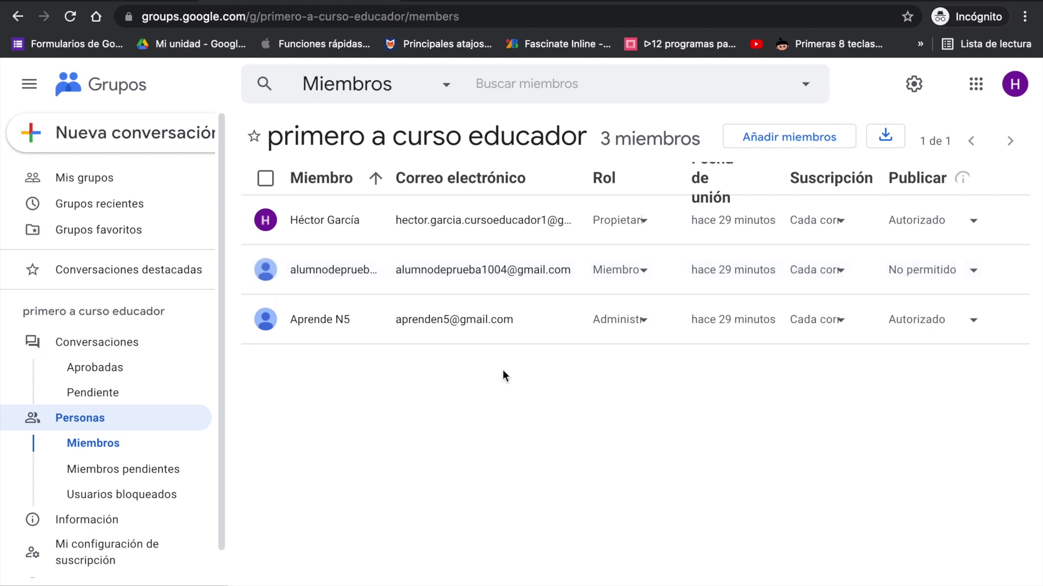
left_click(645, 323)
left_click(655, 356)
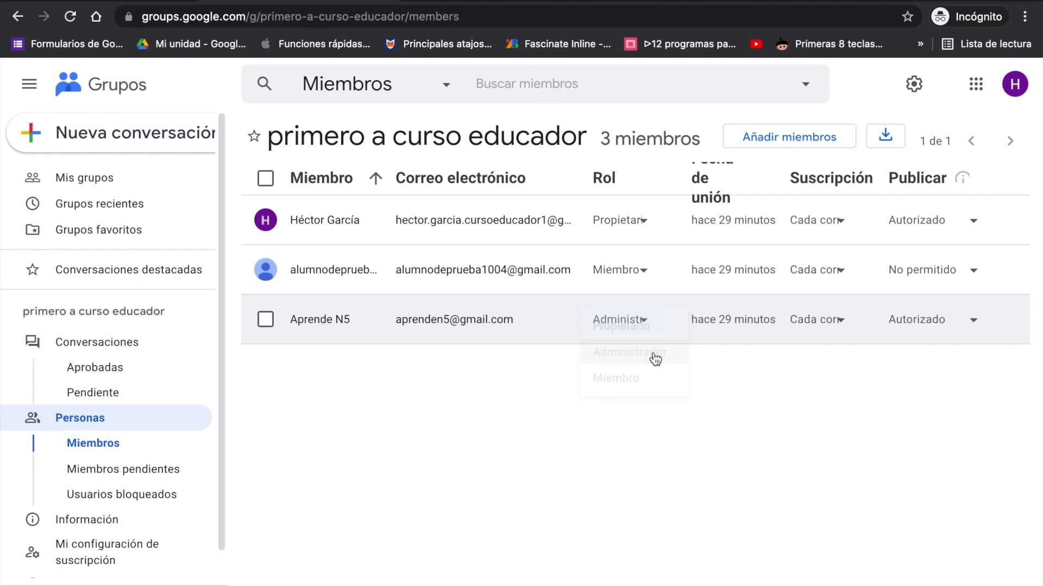
left_click(973, 325)
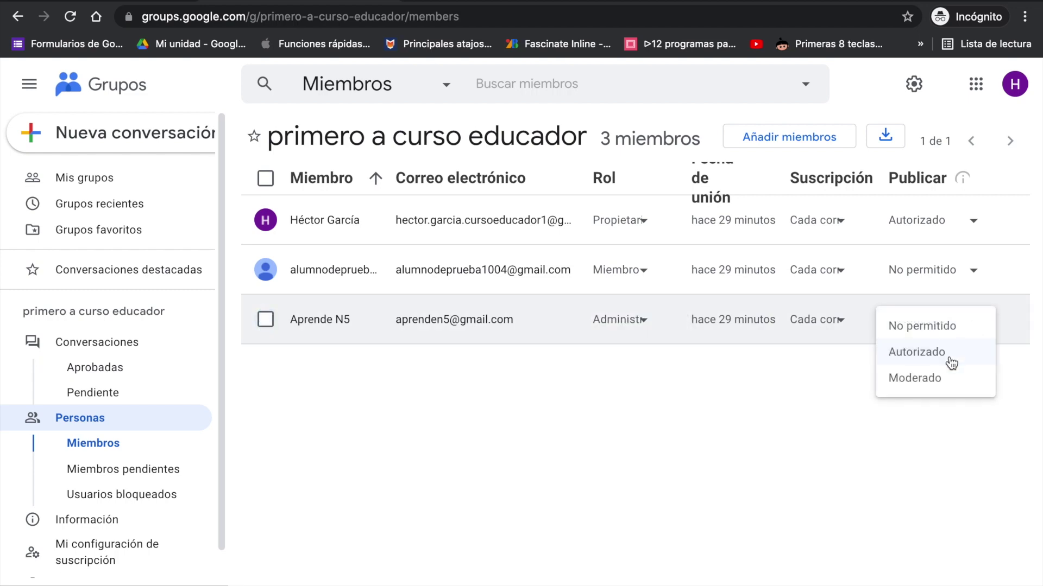
left_click(951, 357)
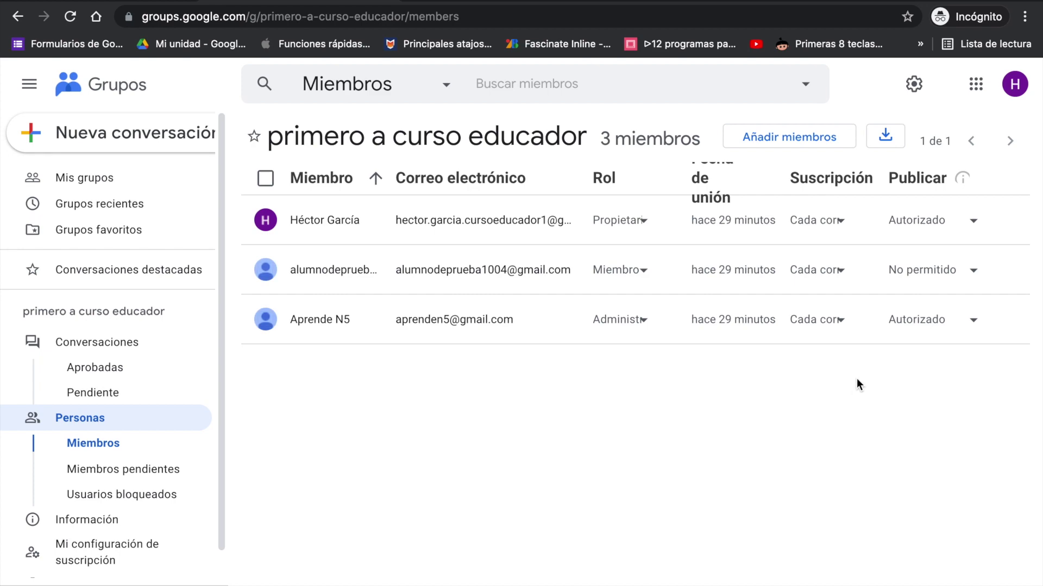
key("ctrl+Up")
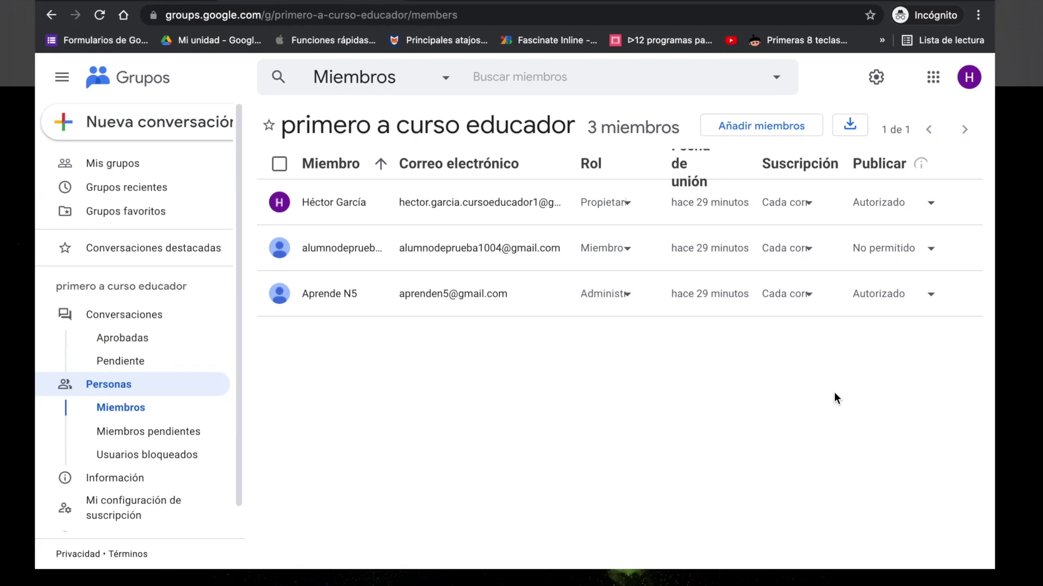
Step: Read the 'Te han añadido a primero a curso educador' email in Gmail and open the group from it
left_click(667, 317)
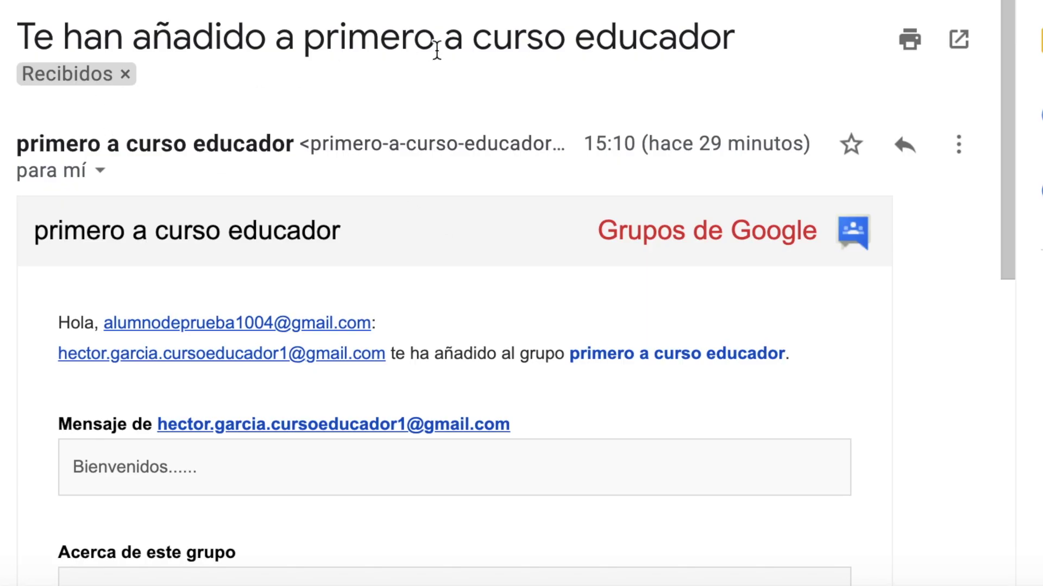
scroll(436, 49, "down", 3)
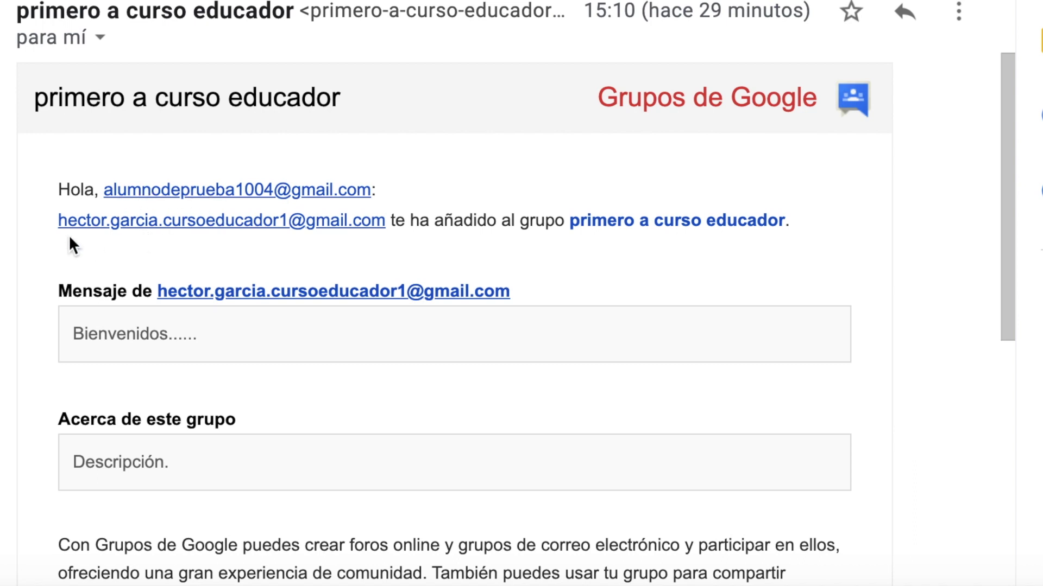
scroll(289, 239, "down", 1)
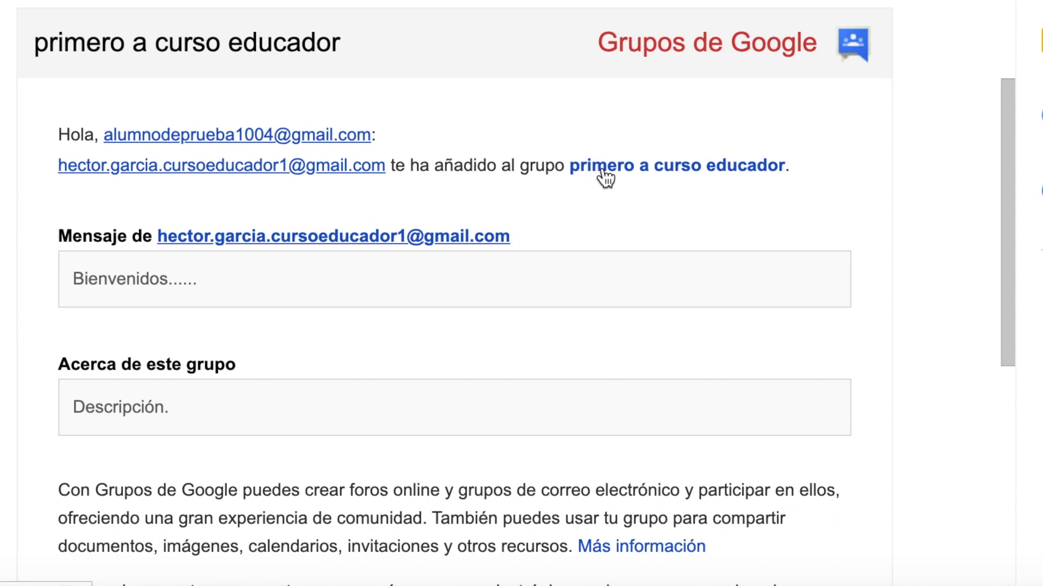
scroll(628, 211, "down", 1)
scroll(627, 211, "down", 2)
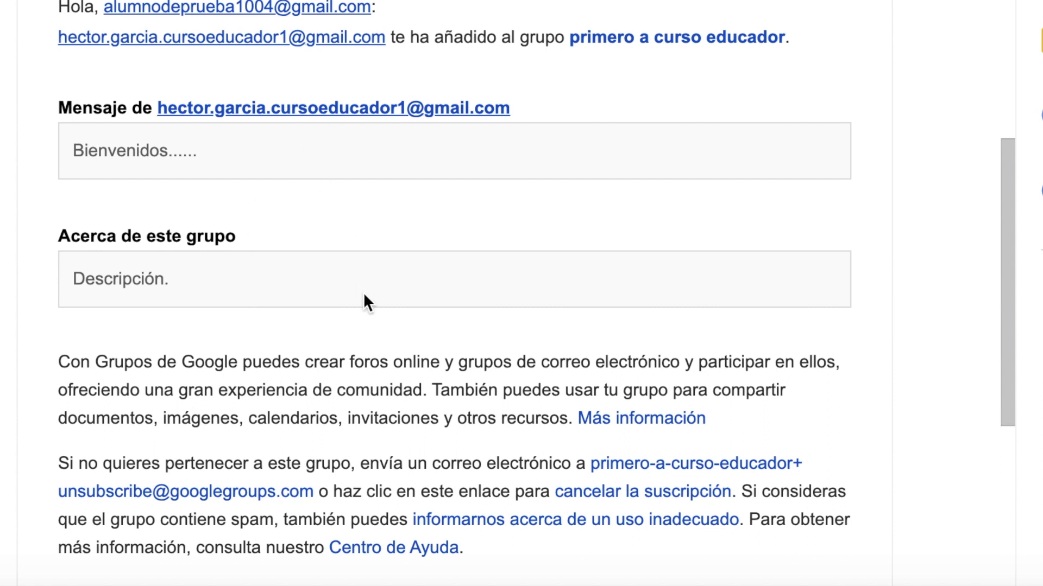
scroll(363, 298, "down", 2)
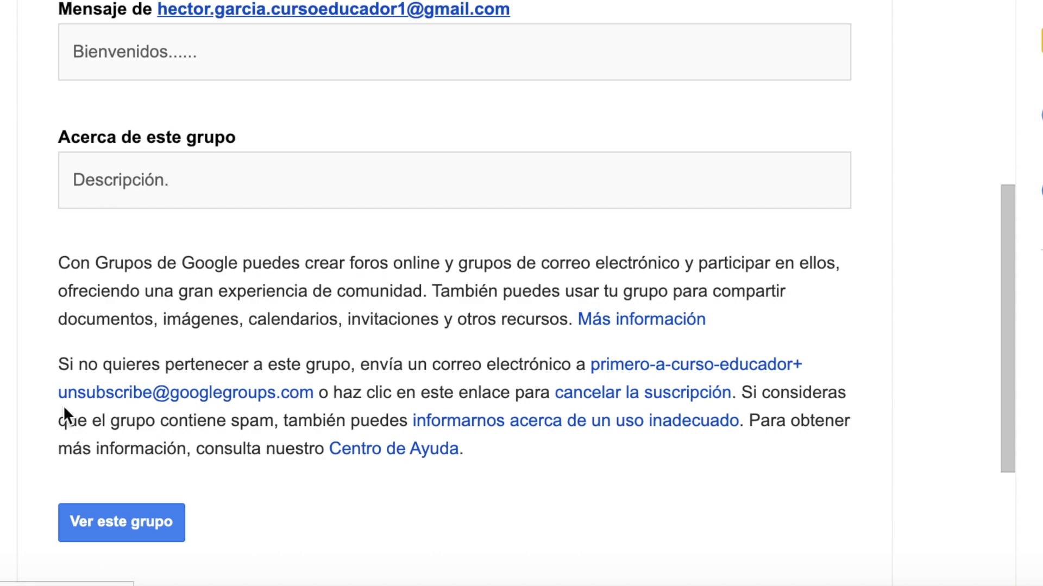
left_click(150, 522)
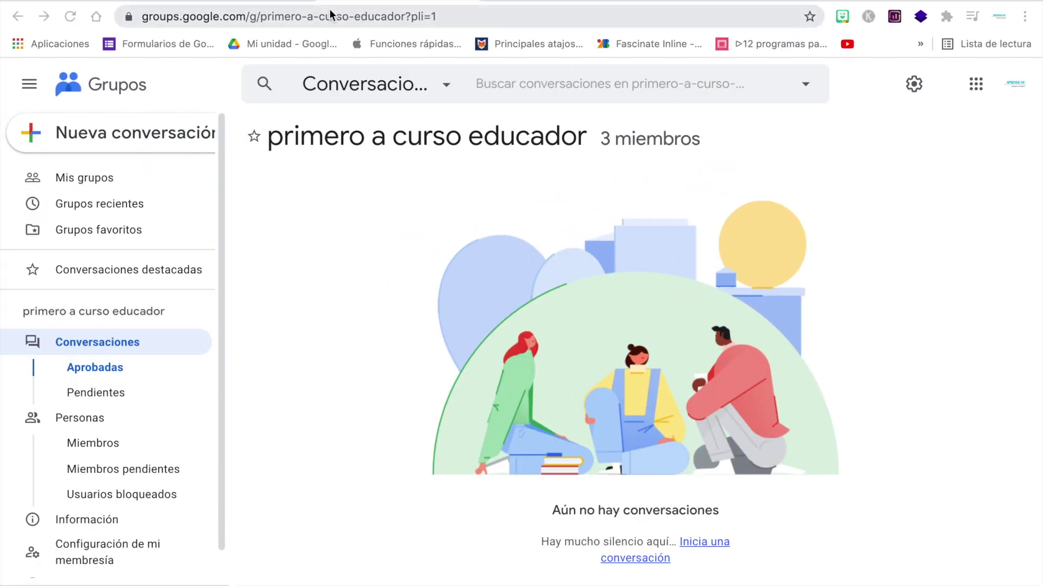
Step: Review the invitation email again, then return to the group's three-member list window
left_click(254, 3)
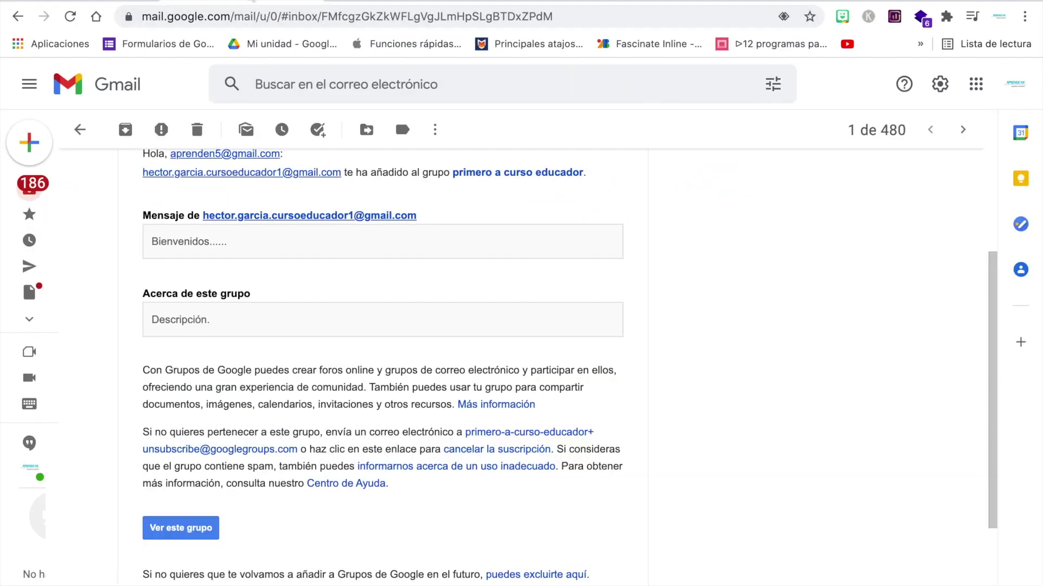
scroll(699, 205, "up", 4)
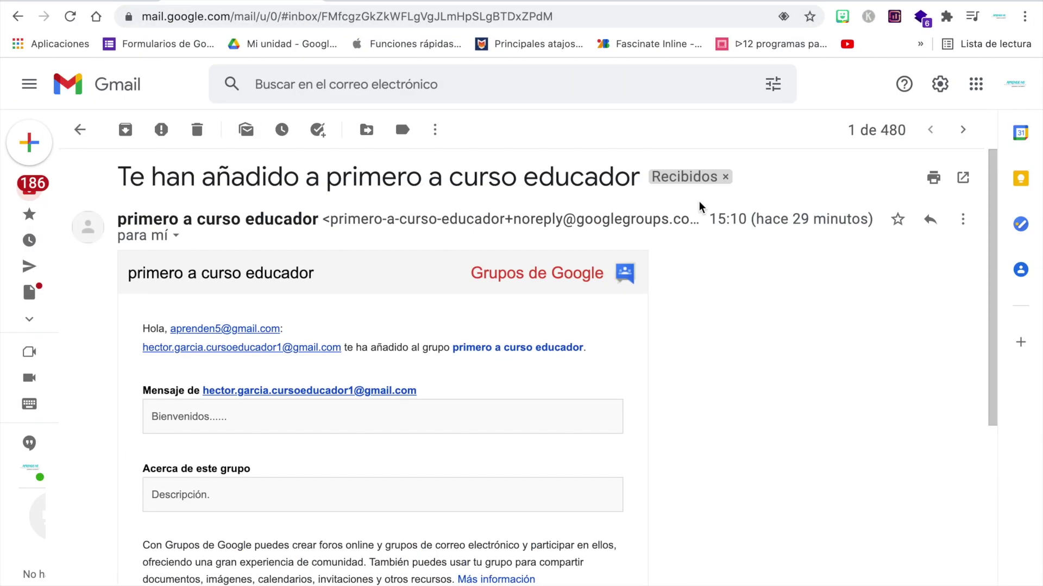
scroll(742, 395, "down", 2)
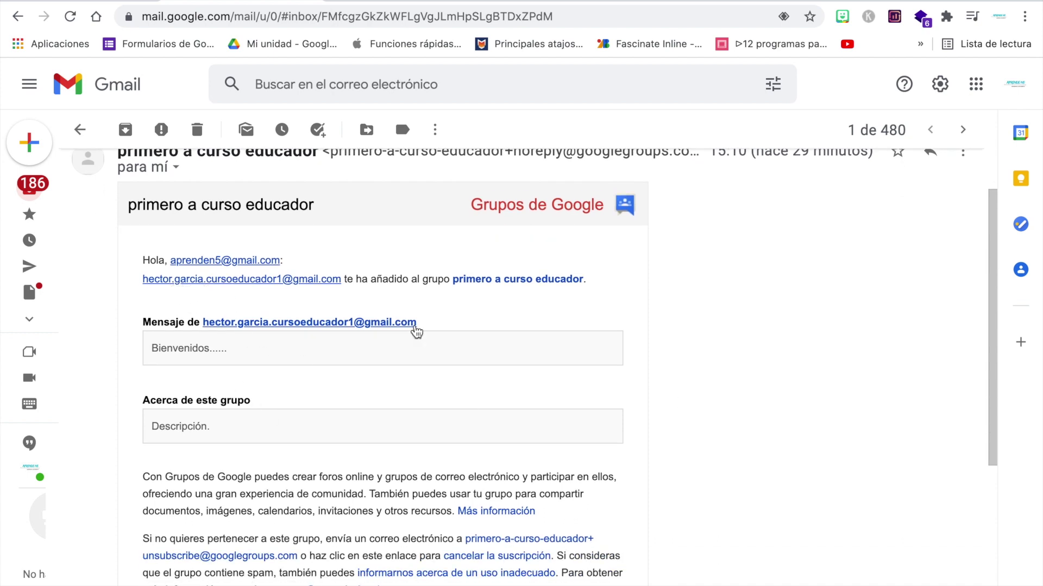
scroll(487, 352, "down", 1)
scroll(487, 352, "down", 5)
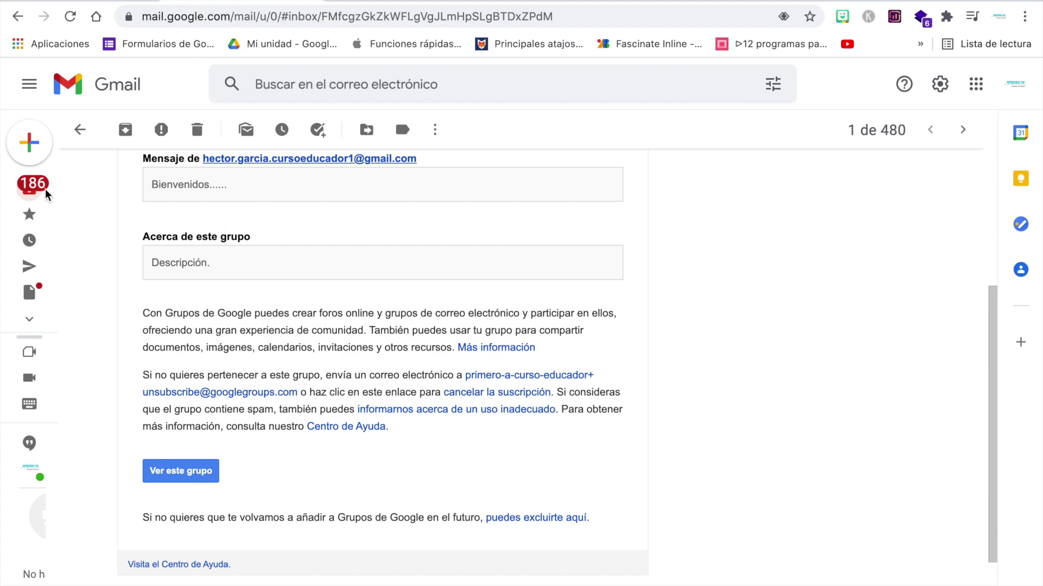
key("ctrl+Up")
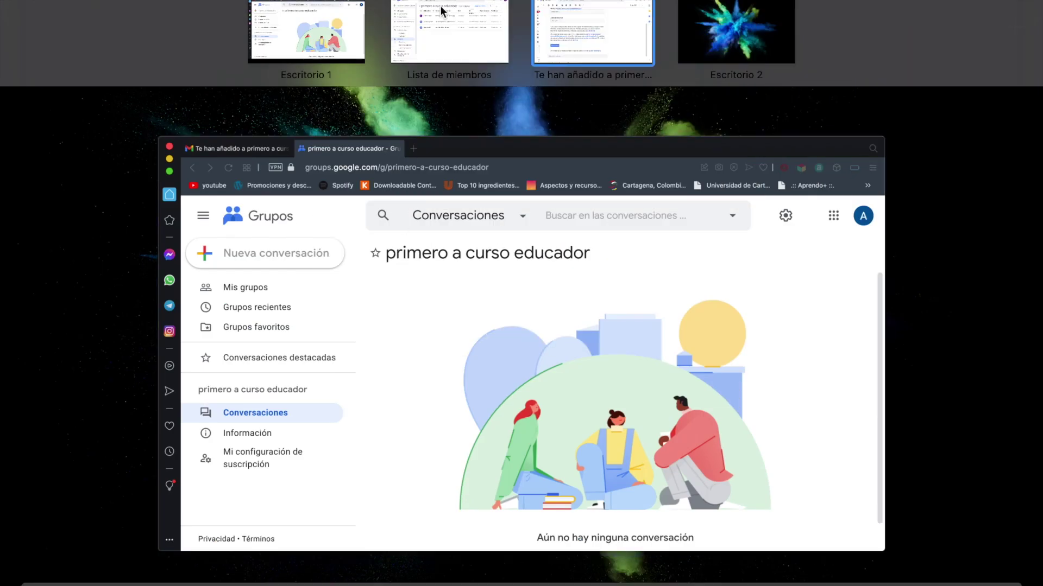
left_click(445, 48)
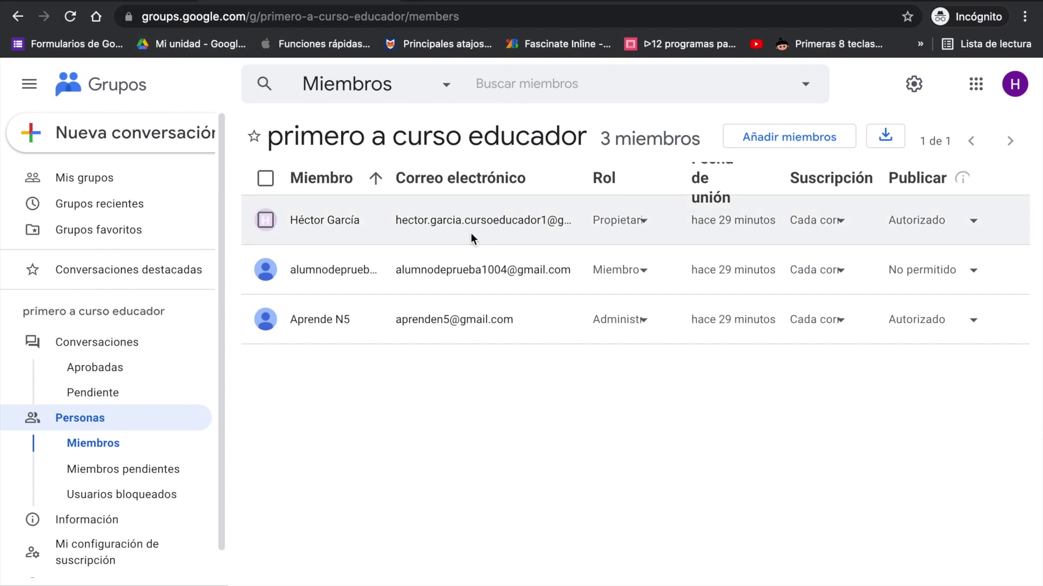
Step: Check the group's address in My Groups, then start a blank new message in Gmail
left_click(134, 179)
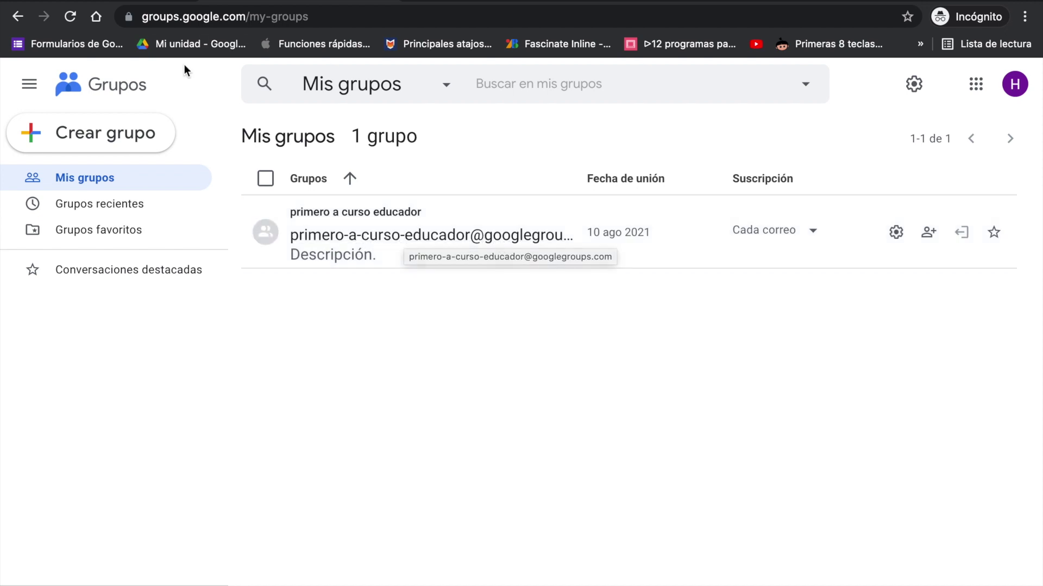
key("ctrl+Tab")
left_click(98, 132)
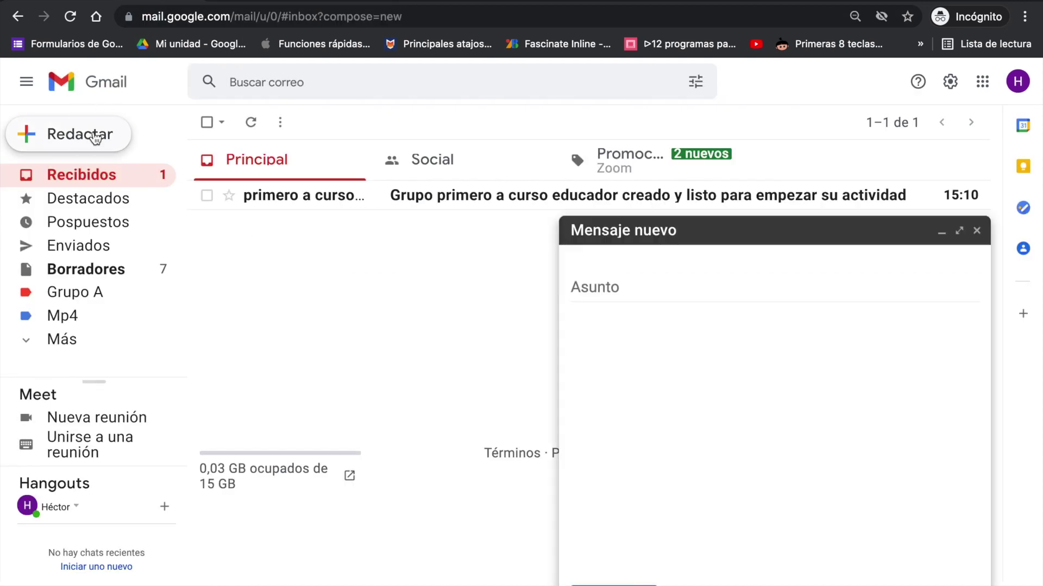
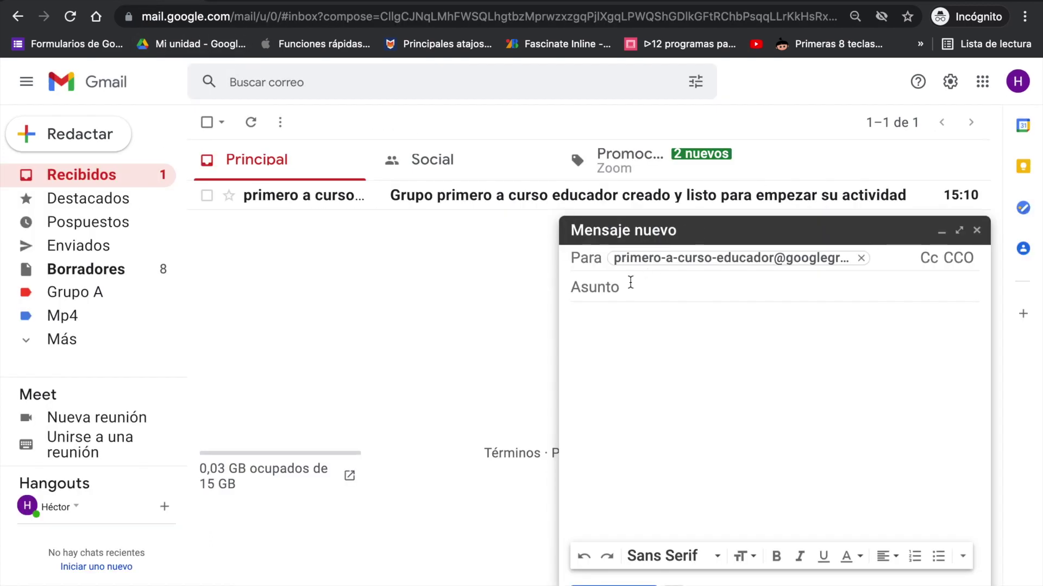
left_click(626, 286)
type("Mensaje de Bienvenida")
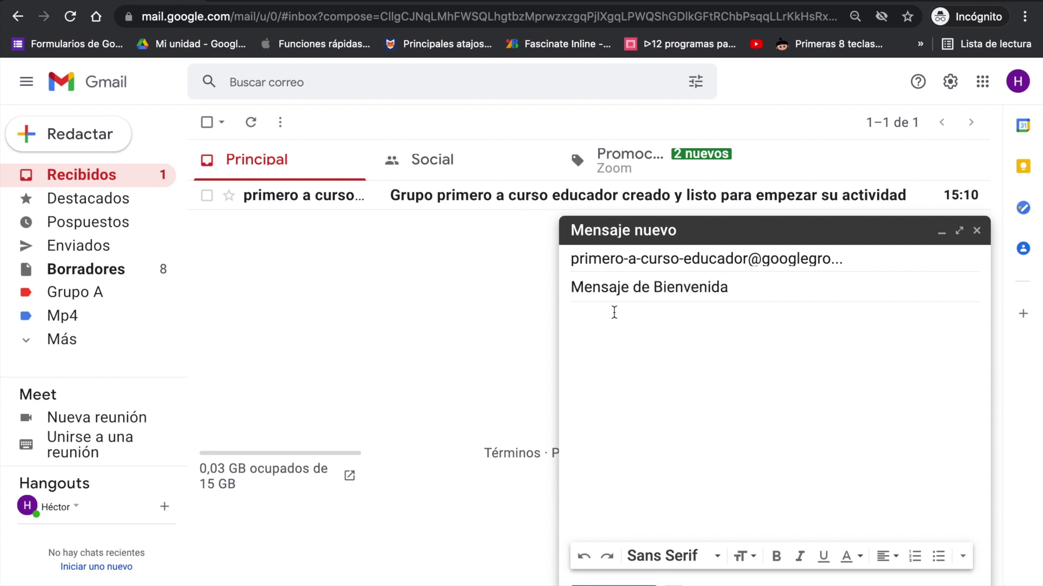
left_click(611, 319)
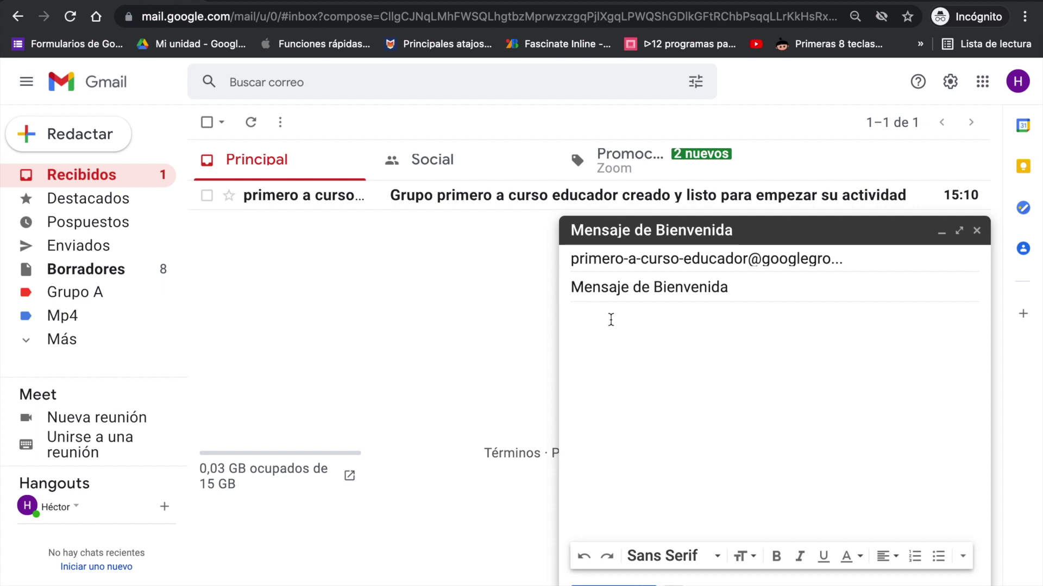
type("Hola a todos, este correo funcionará para tener contacto con todos los miembros de este grupo, tanto el profesor como el jefe de grupo realizarán notificaciones, y este será el medio oficial por lo cual les solicito lo revisen de manera constante, saludos cordiales.")
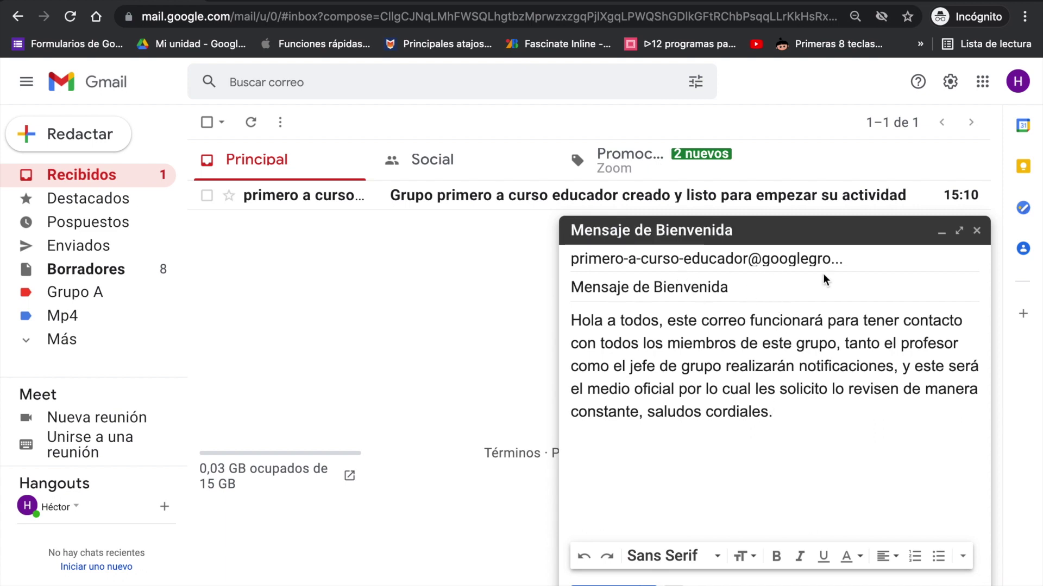
left_click(762, 261)
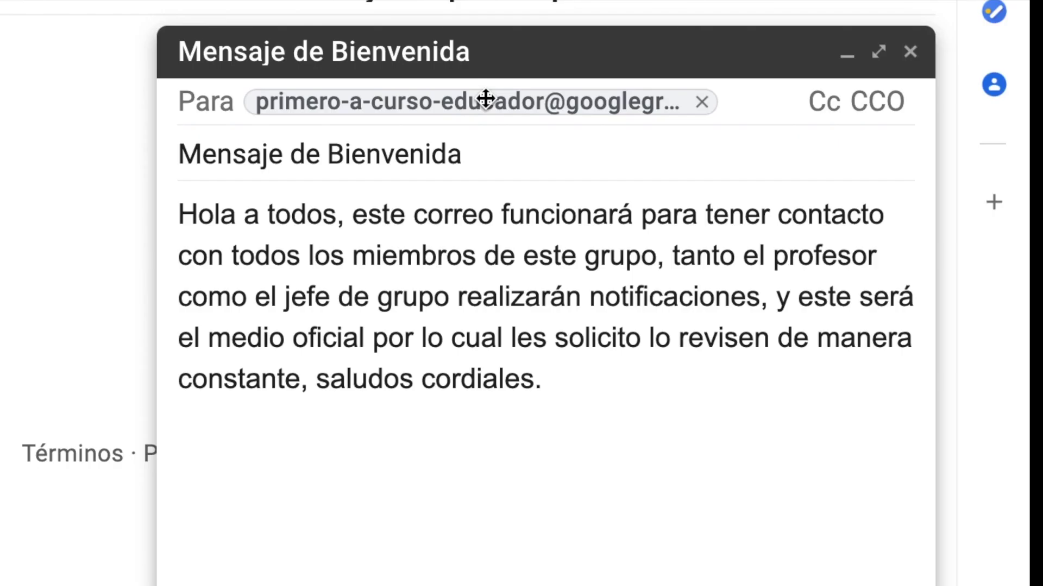
mouse_move(740, 257)
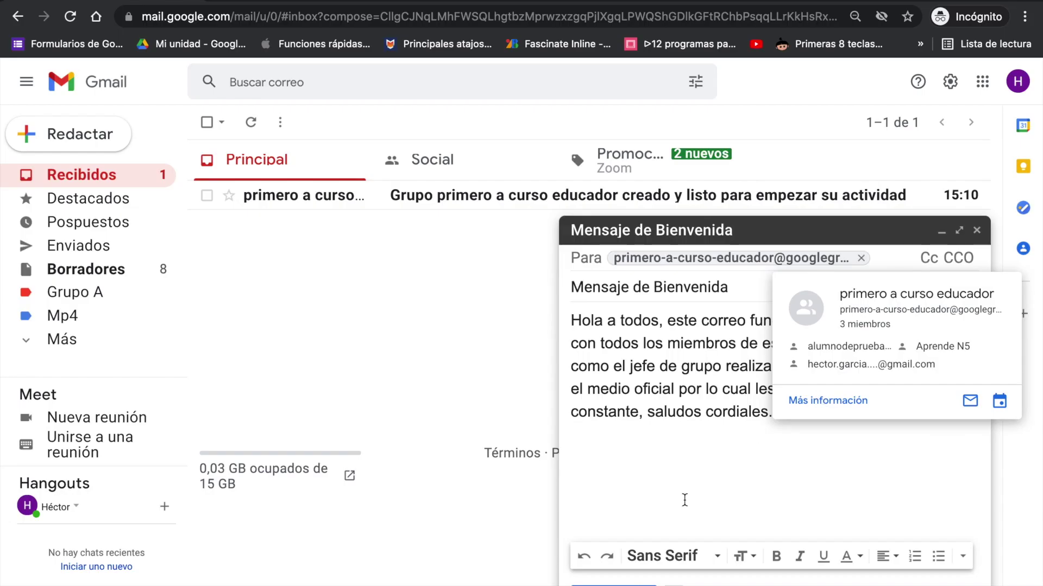
key("ctrl+Return")
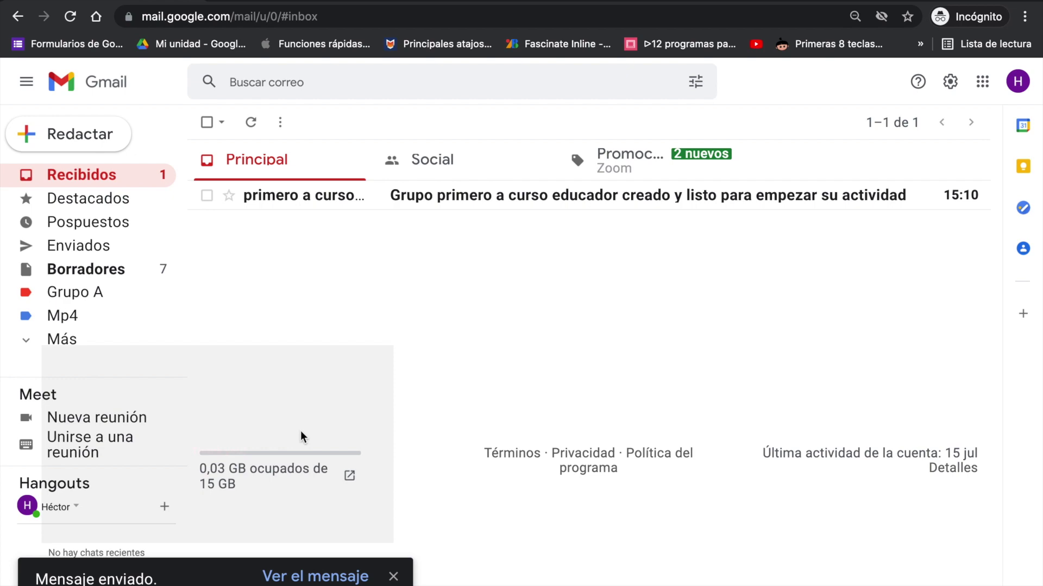
Step: Switch to the member's browser window and Gmail inbox, confirming which account is signed in
left_click(394, 576)
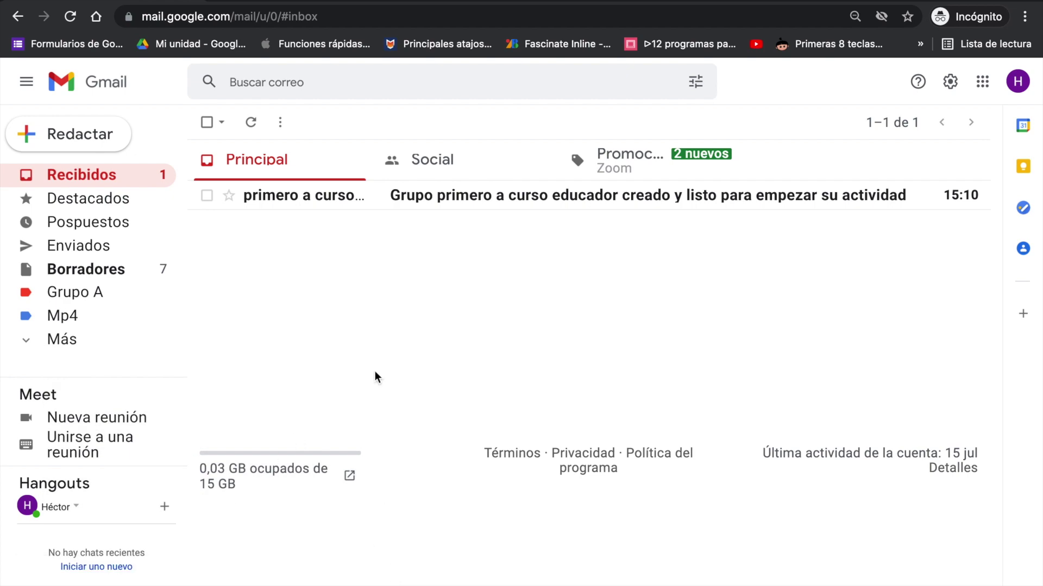
key("ctrl+Up")
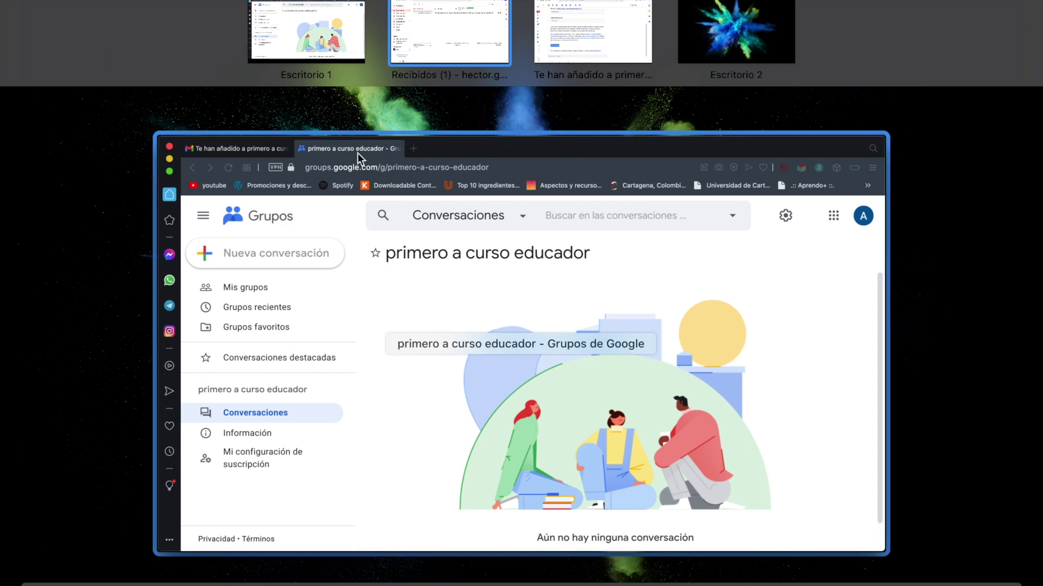
left_click(421, 345)
left_click(142, 6)
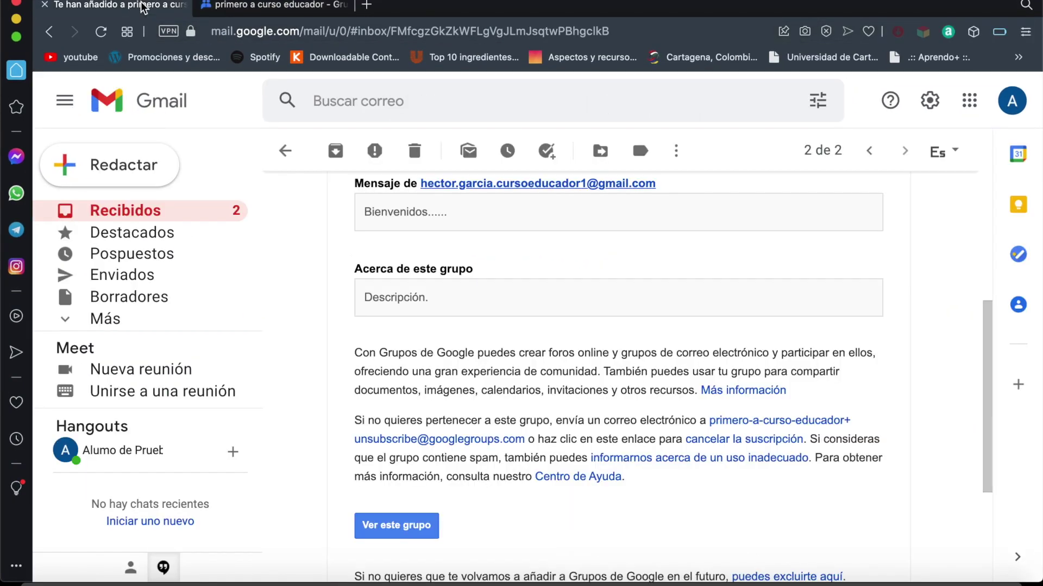
left_click(144, 212)
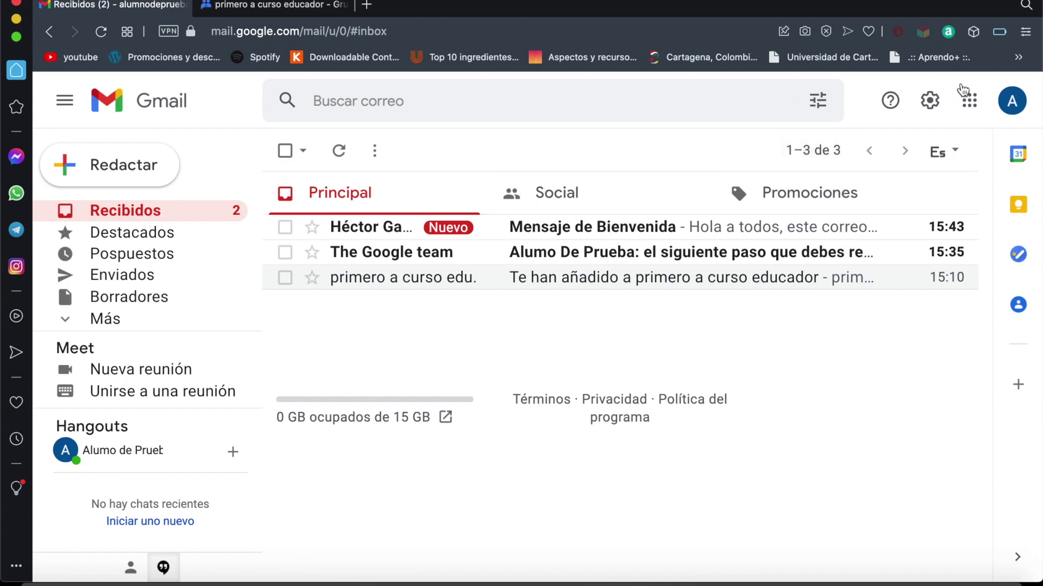
left_click(1014, 104)
left_click(1013, 104)
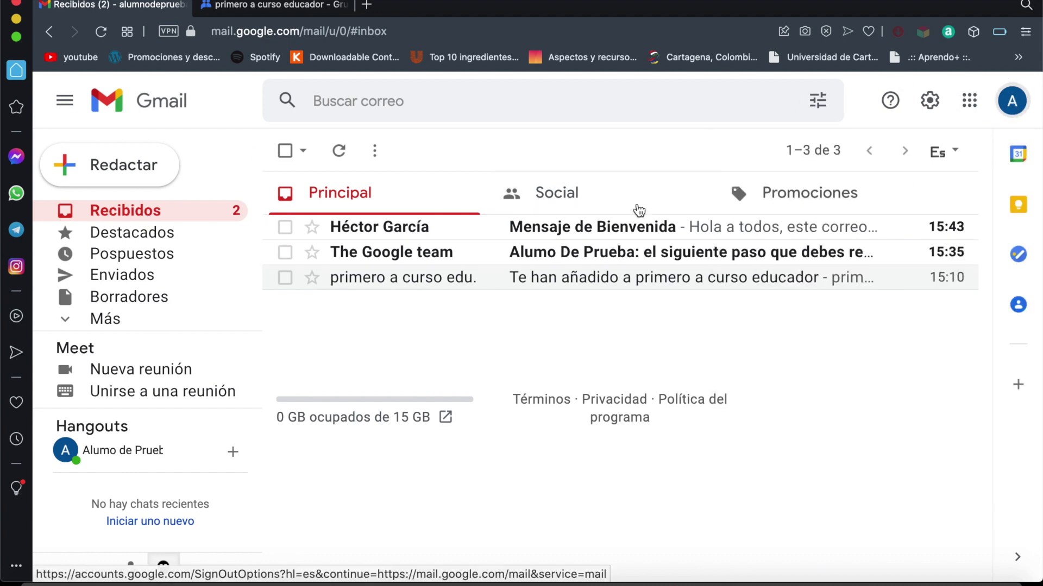
Step: Open the received 'Mensaje de Bienvenida' email and inspect its delivery details
left_click(617, 231)
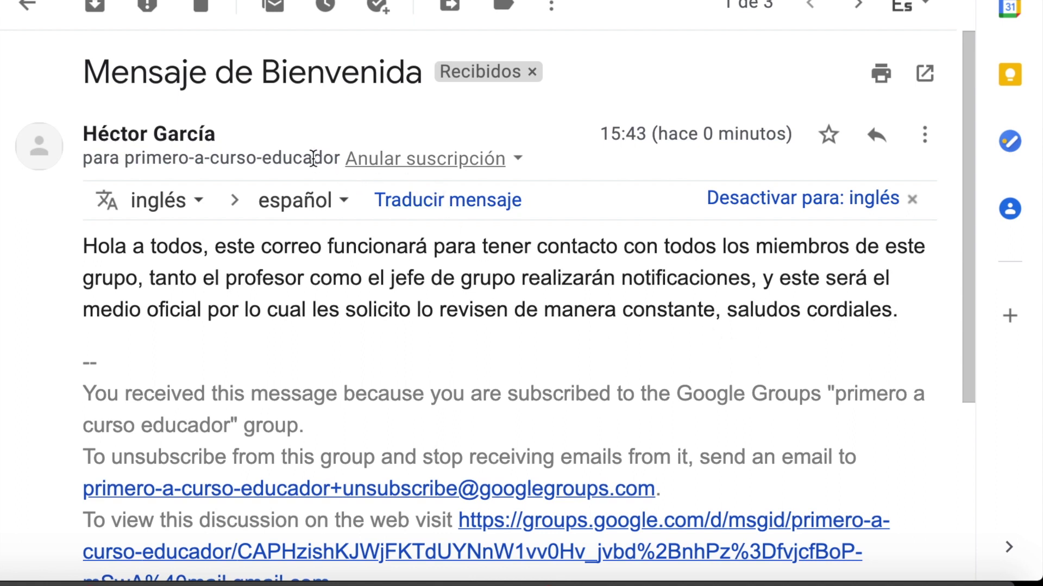
mouse_move(316, 149)
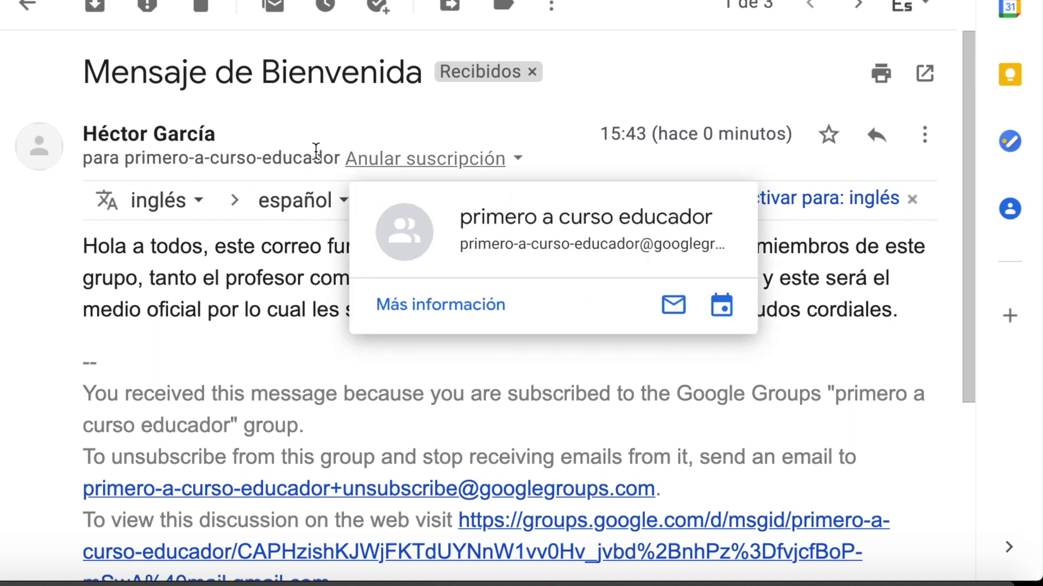
left_click(517, 159)
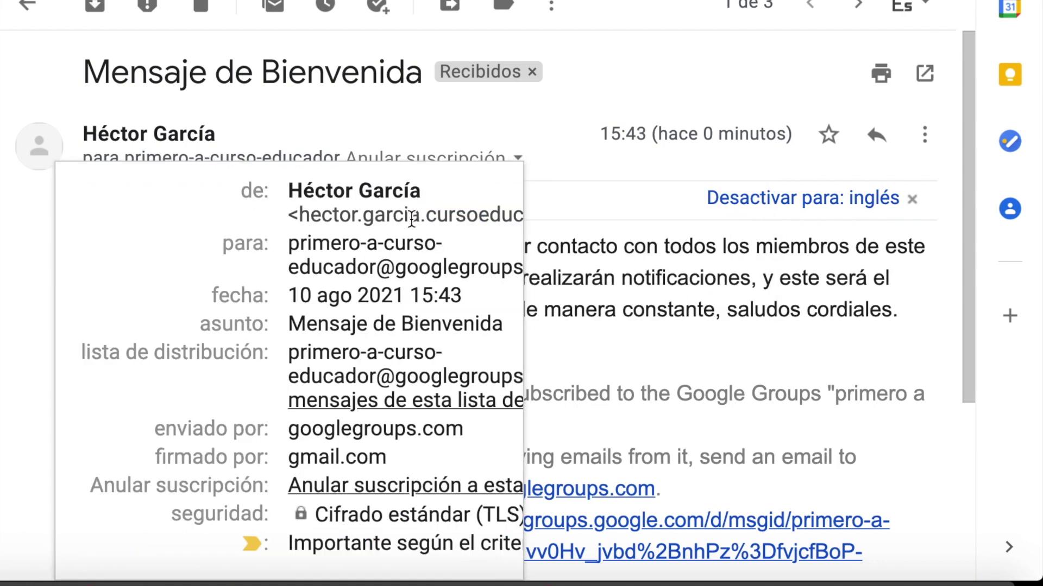
scroll(412, 218, "right", 5)
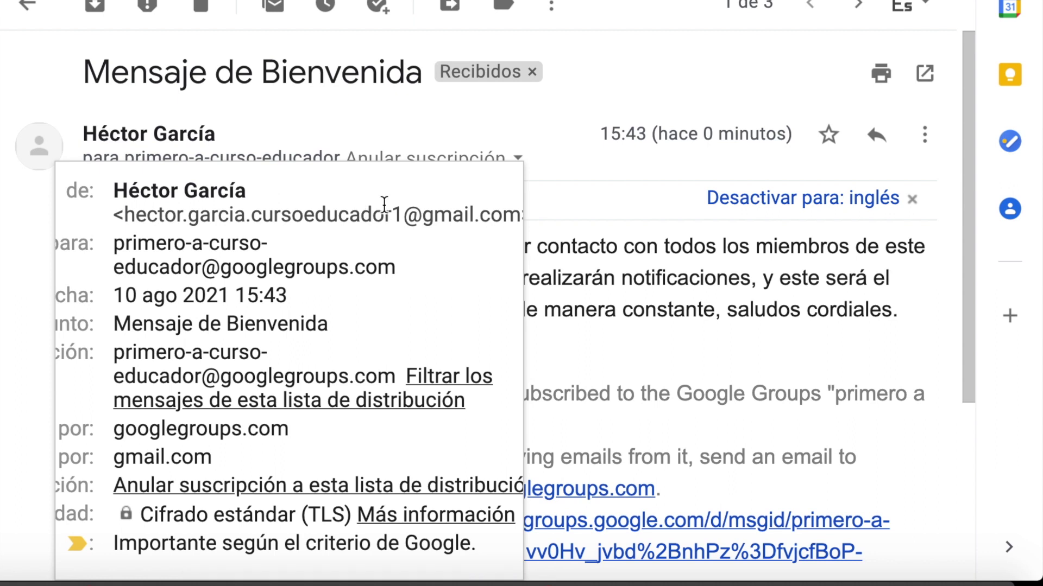
scroll(385, 204, "left", 3)
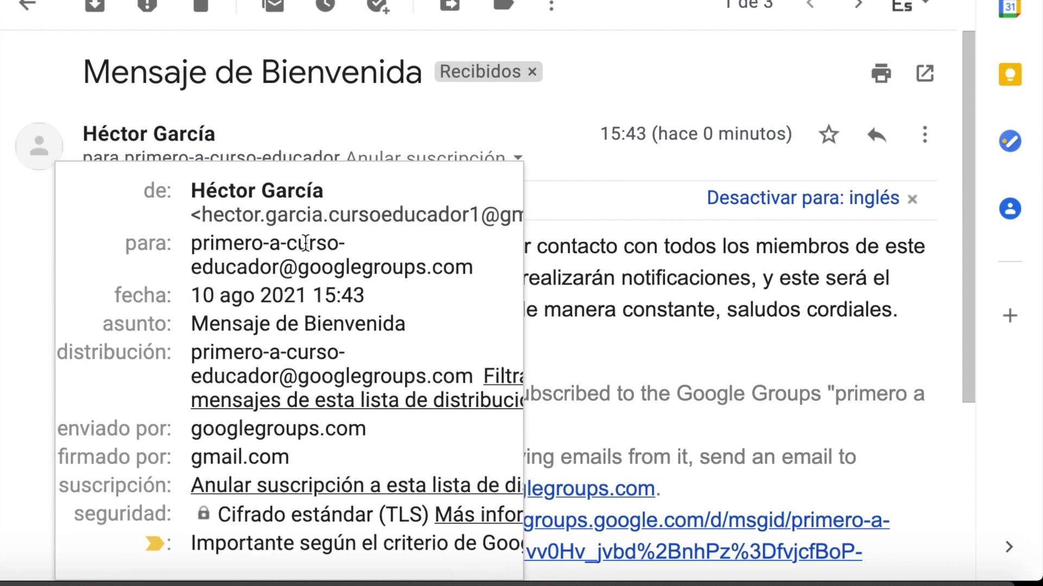
mouse_move(281, 255)
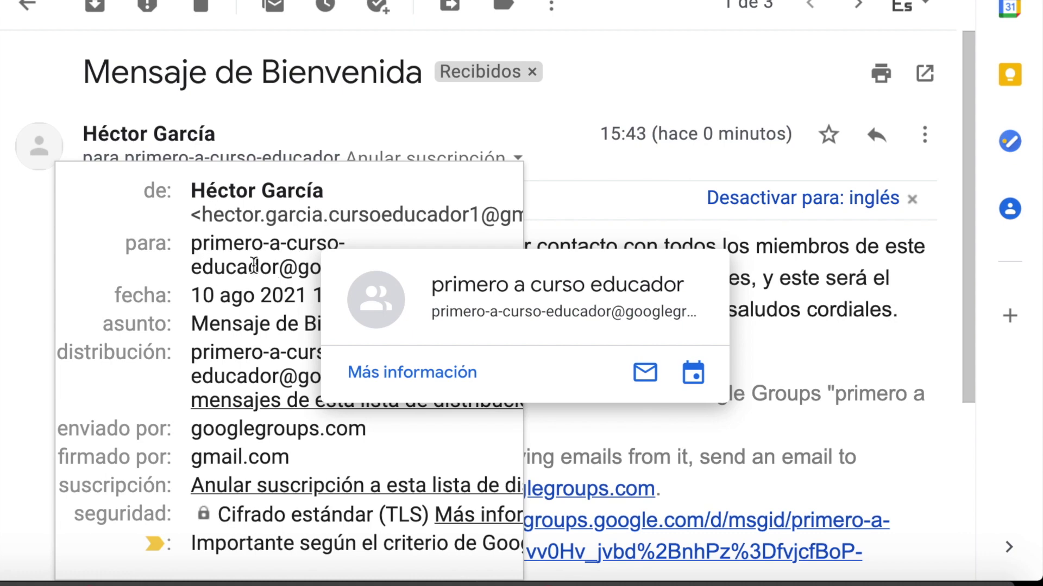
scroll(253, 265, "down", 3)
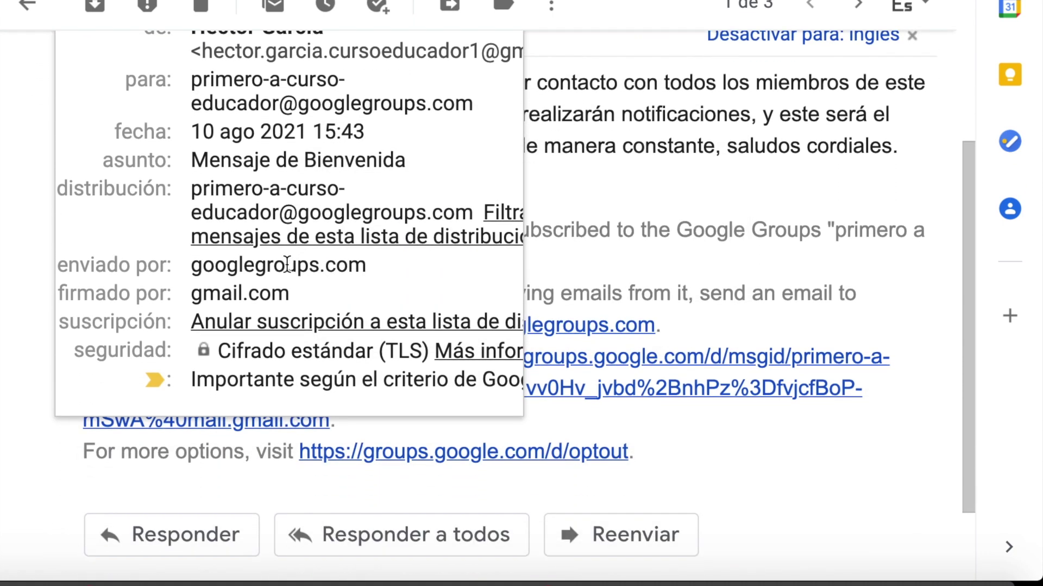
scroll(359, 150, "down", 1)
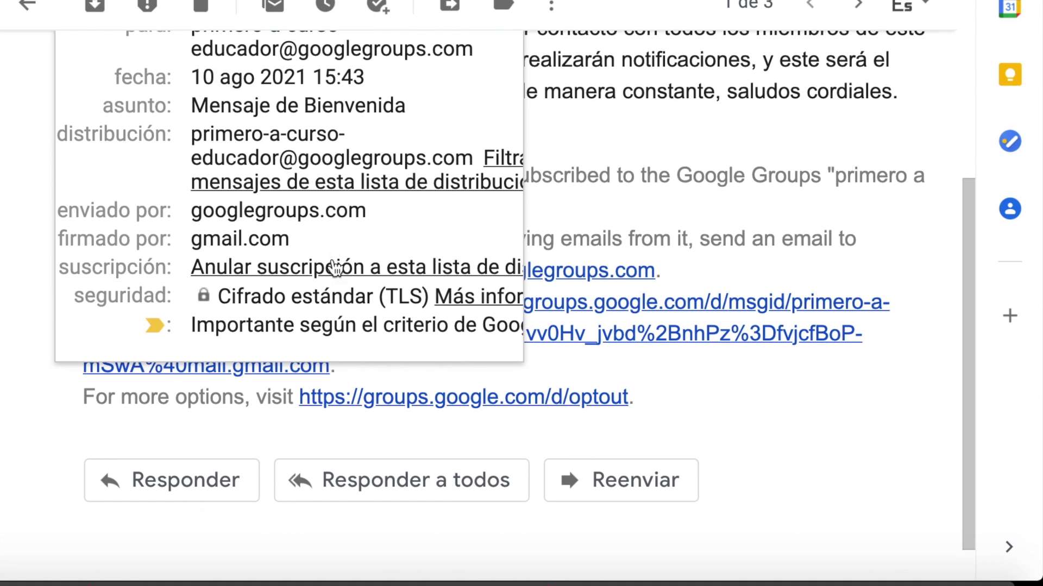
left_click(890, 448)
scroll(890, 448, "up", 4)
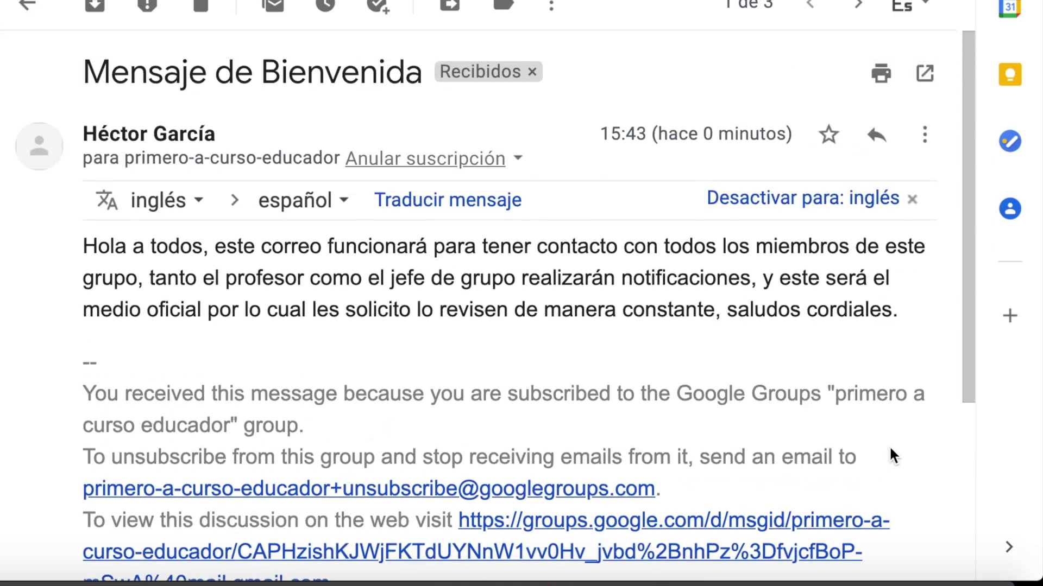
scroll(563, 358, "down", 3)
scroll(563, 358, "up", 1)
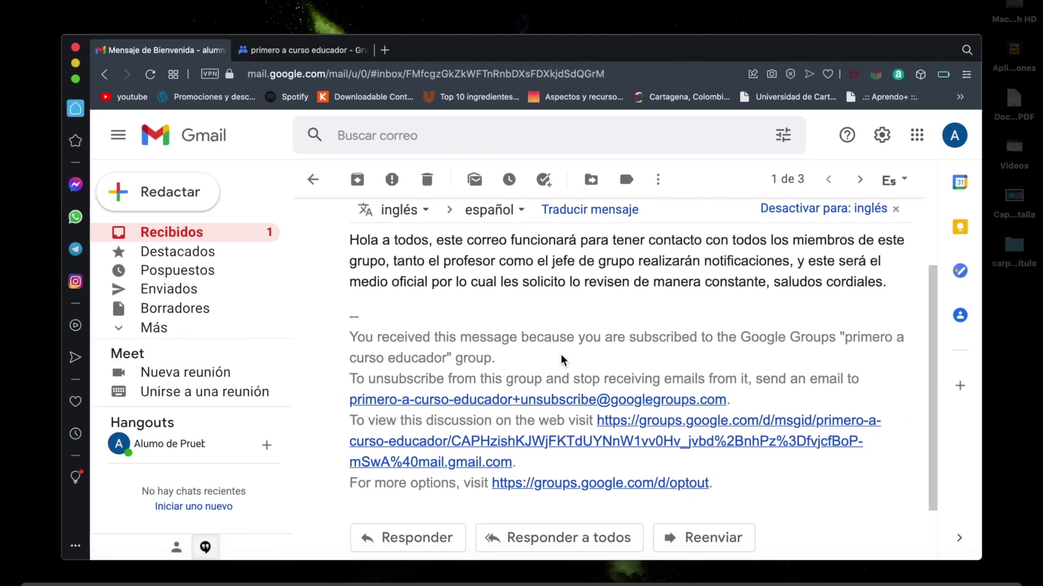
Step: On the second member's desktop, reload the Gmail inbox and open 'Mensaje de Bienvenida'
key("ctrl+Up")
left_click(624, 18)
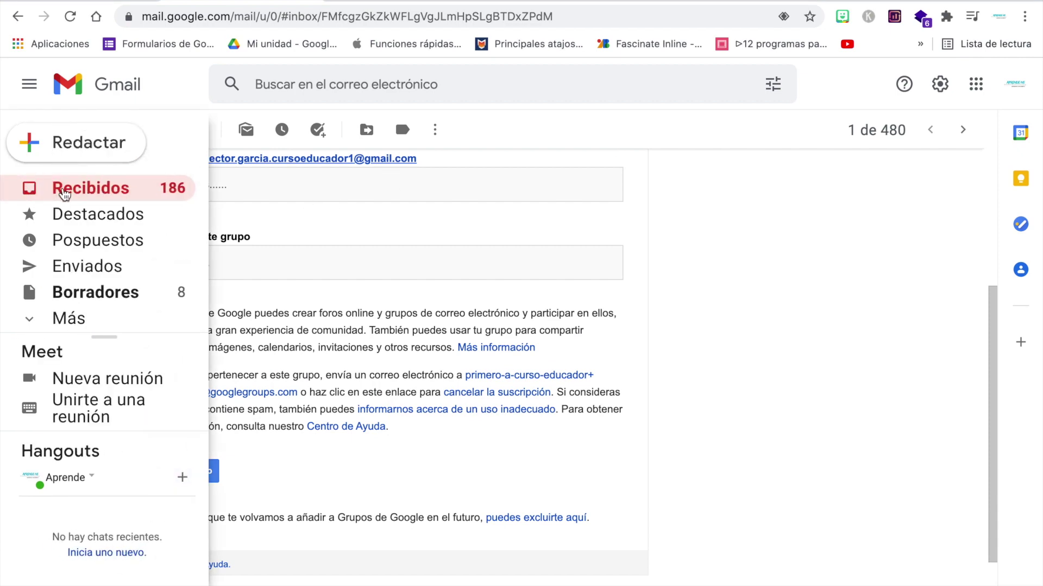
left_click(64, 191)
left_click(69, 16)
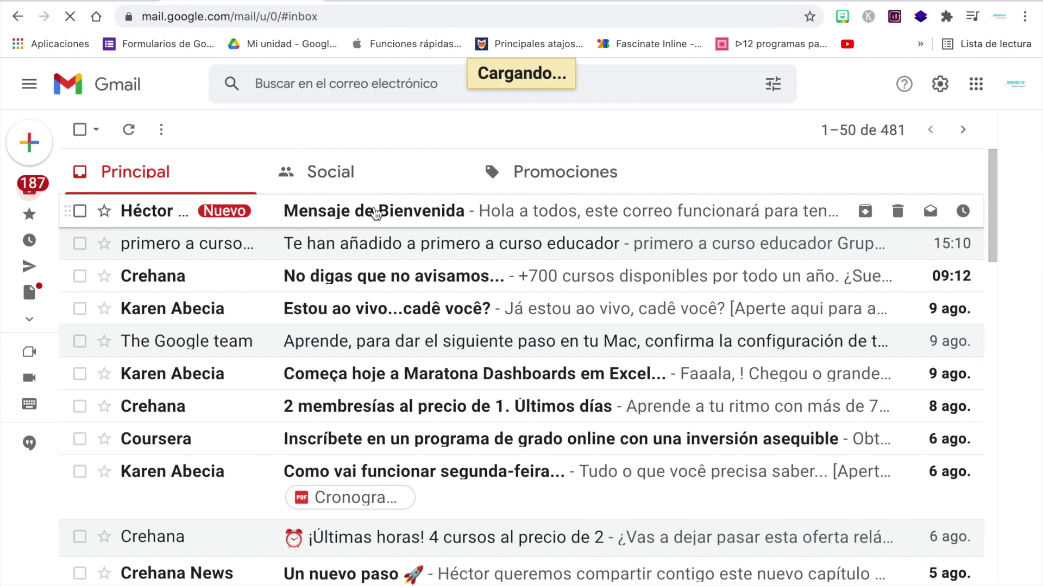
left_click(376, 213)
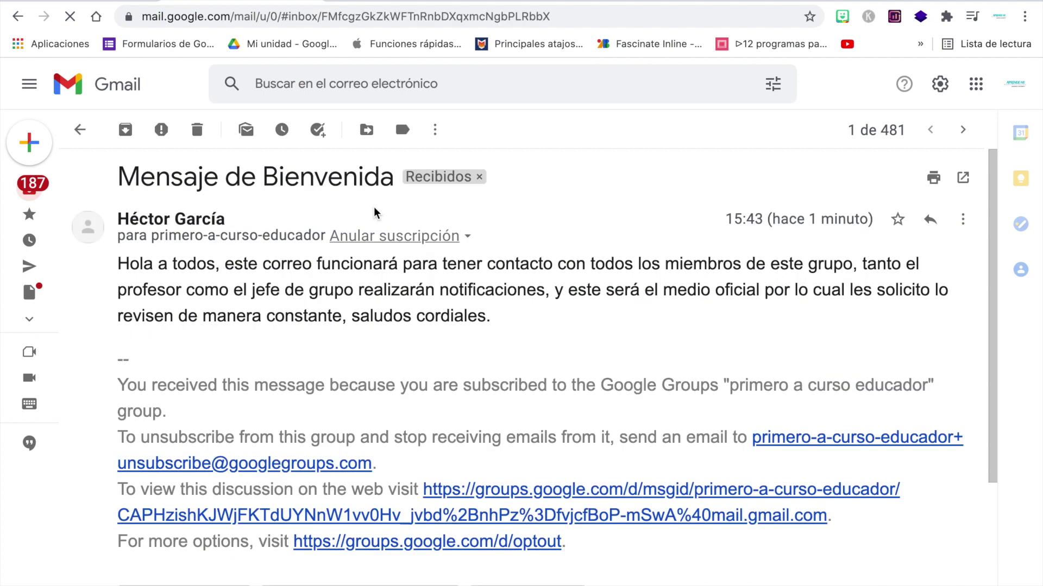
scroll(545, 281, "down", 3)
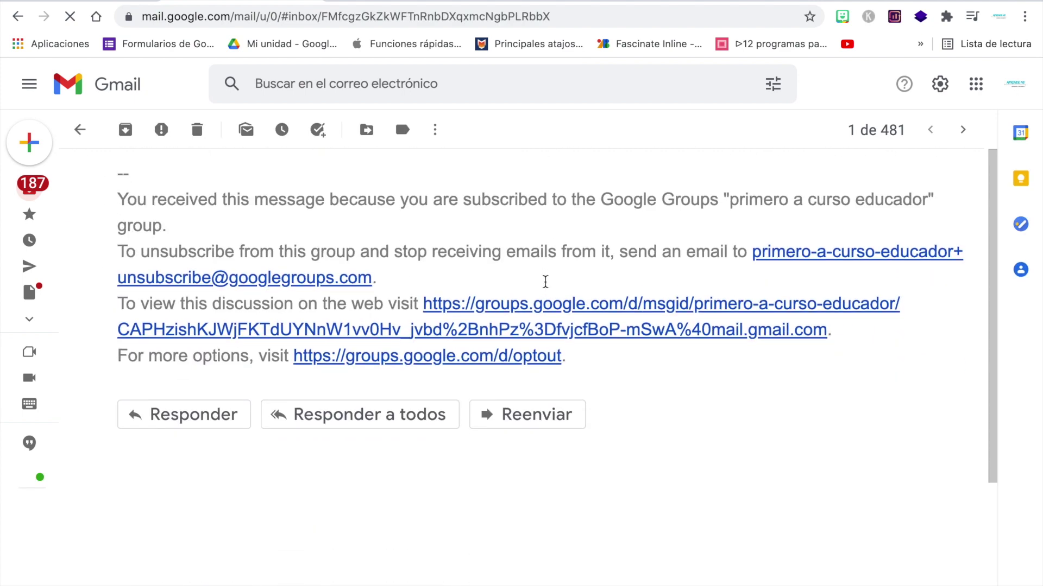
scroll(545, 281, "up", 3)
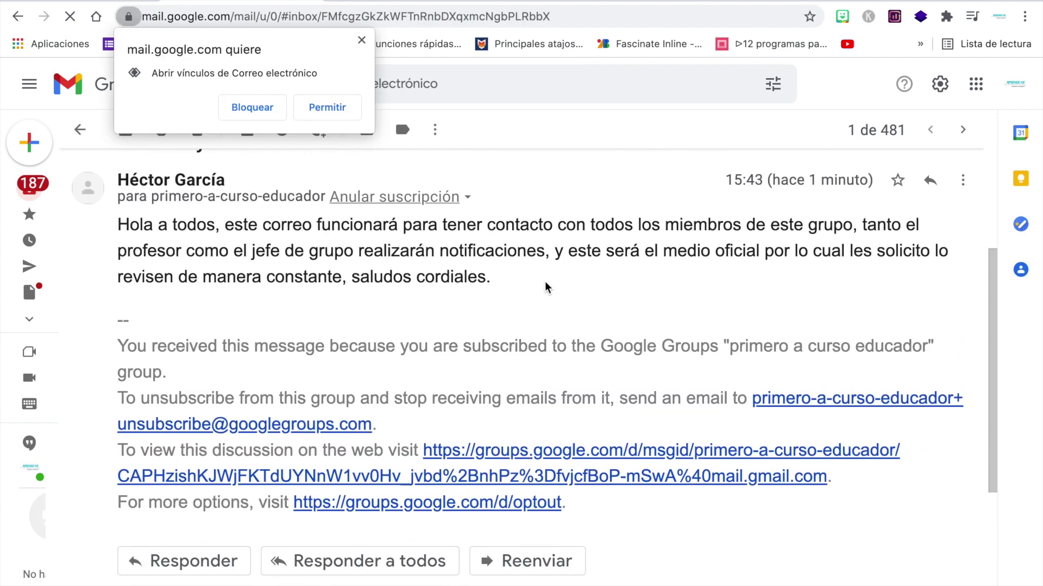
left_click(362, 40)
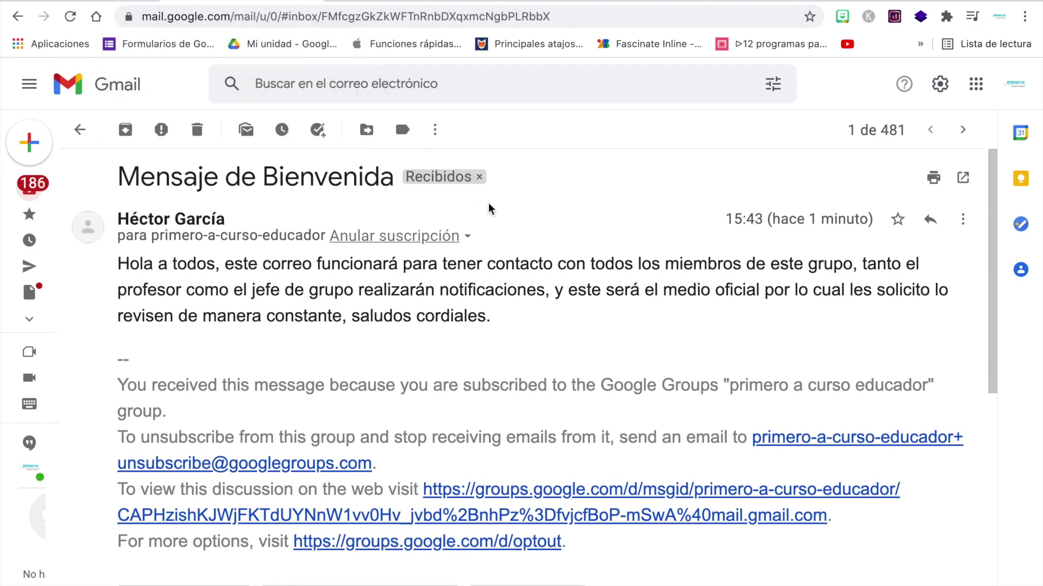
Step: Review the message's sender and mailing-list details
left_click(468, 237)
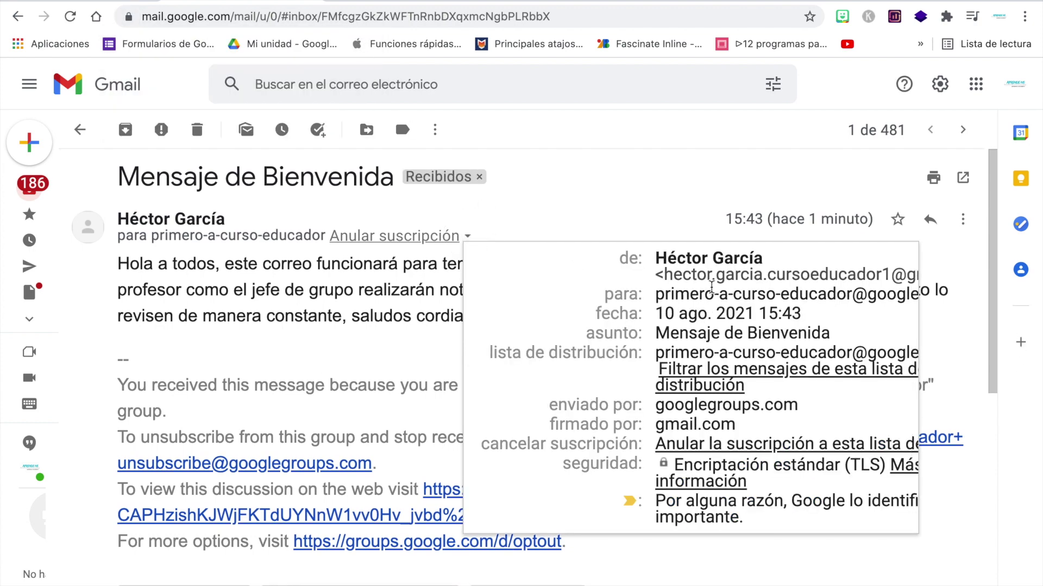
scroll(710, 287, "down", 1)
left_click(855, 567)
scroll(854, 565, "down", 4)
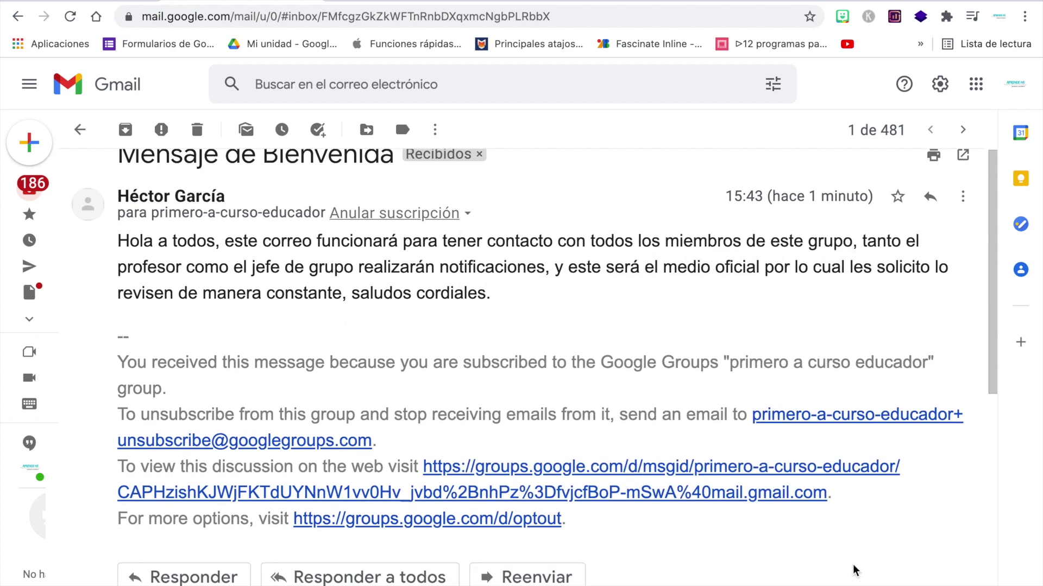
Step: Discard a plain reply and start a reply-all showing the sender and group recipients
left_click(211, 412)
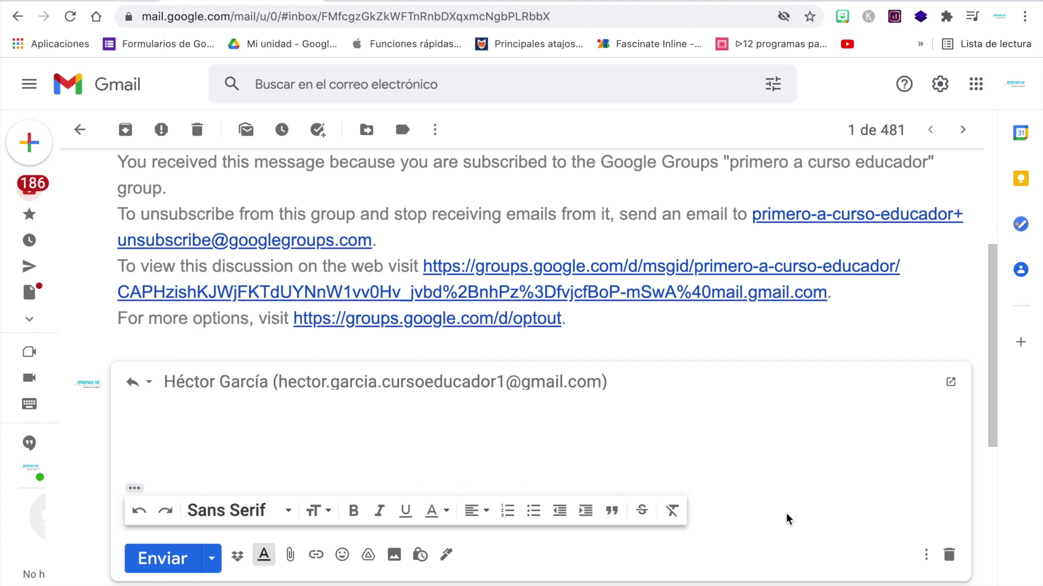
left_click(949, 554)
left_click(414, 554)
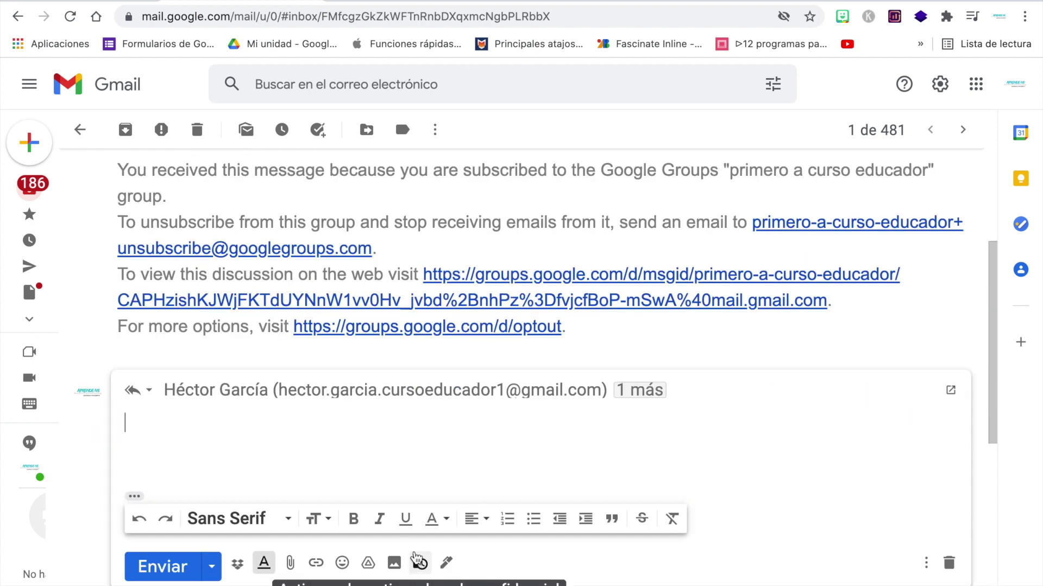
mouse_move(398, 398)
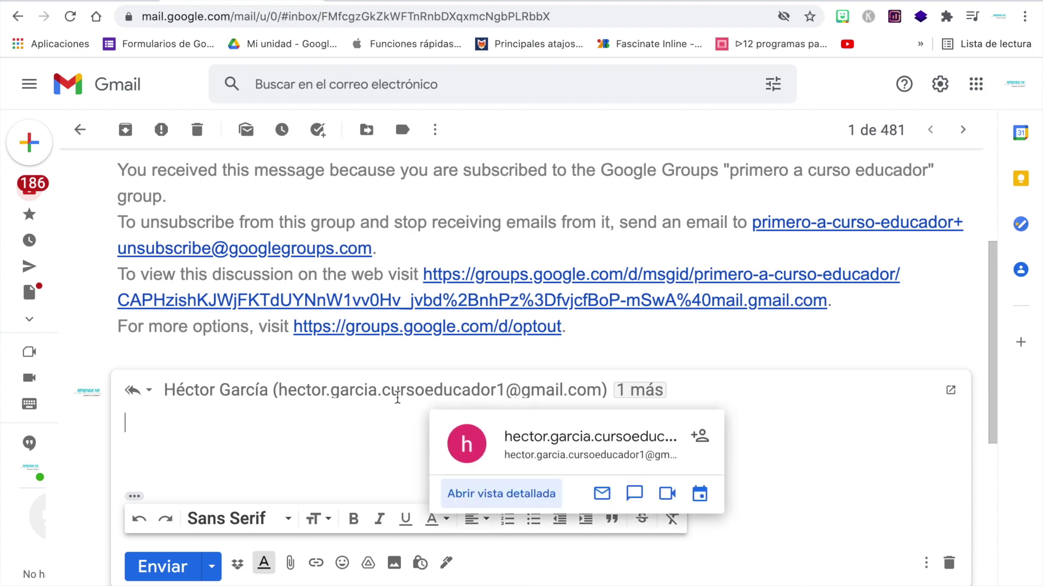
left_click(649, 388)
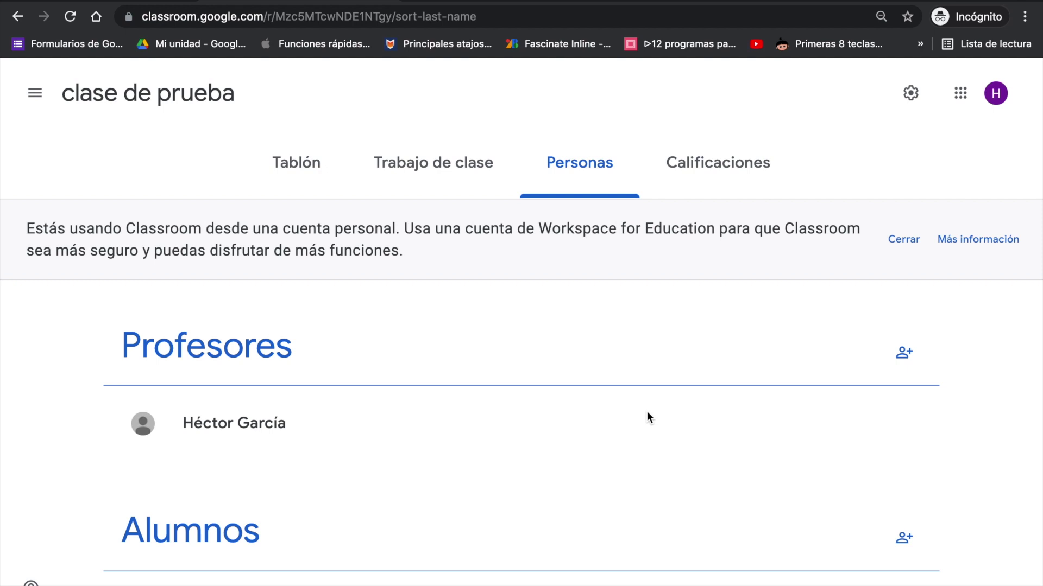
Step: Invite the primero-a-curso-educador group address as a student of 'clase de prueba'
scroll(560, 179, "down", 3)
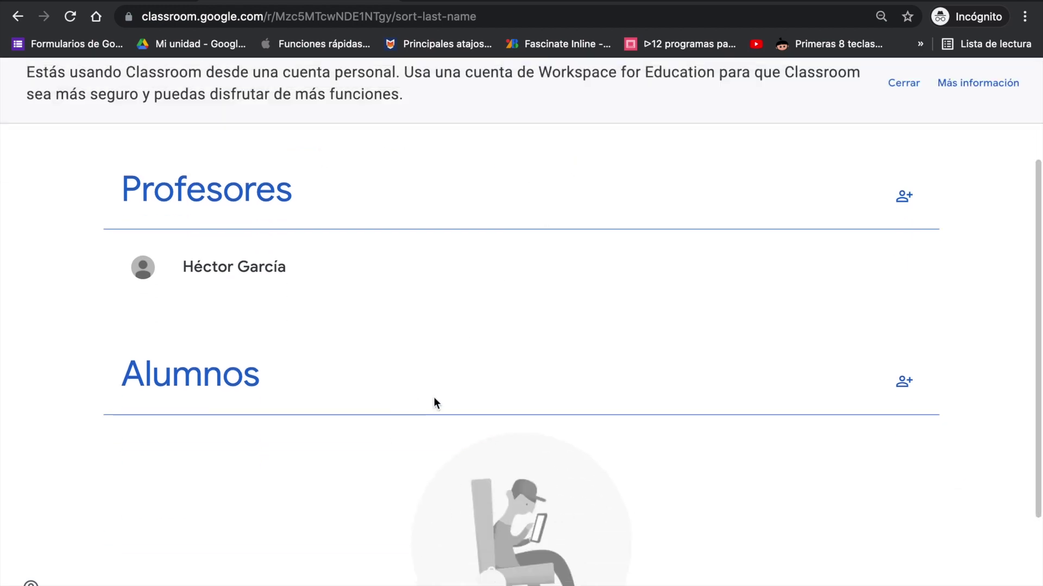
left_click(903, 382)
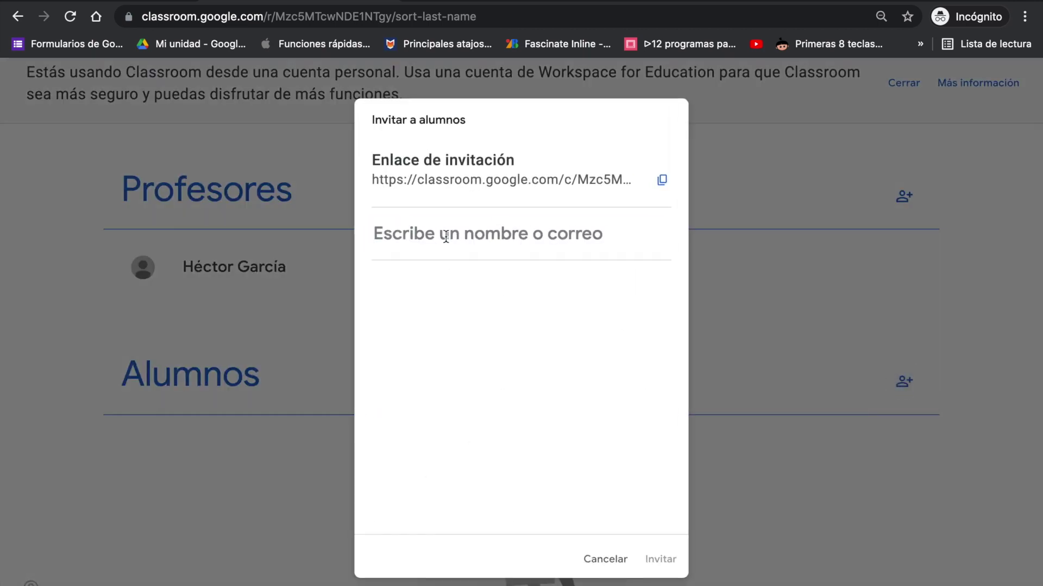
key("ctrl+v")
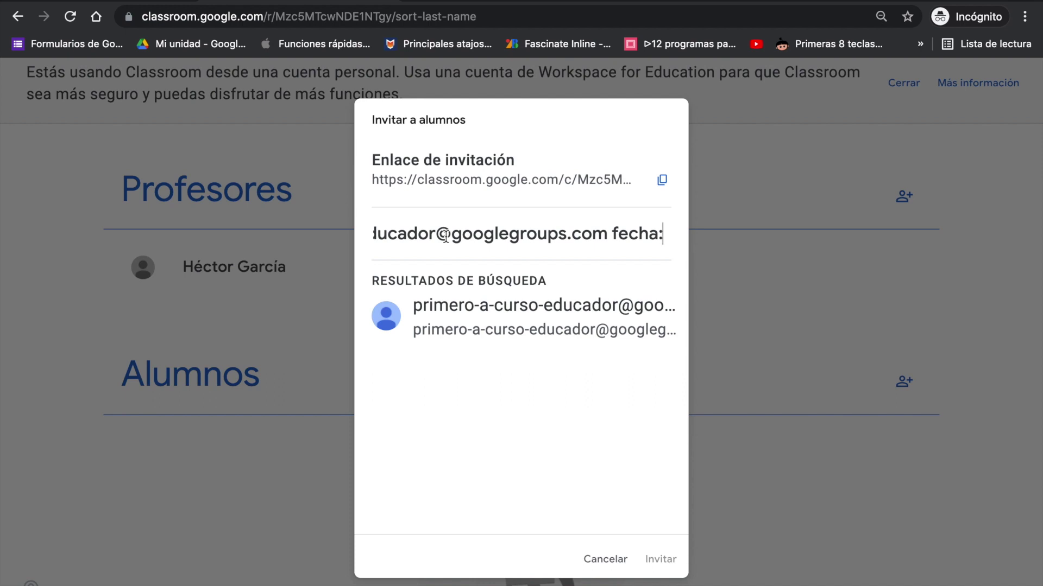
left_click(511, 304)
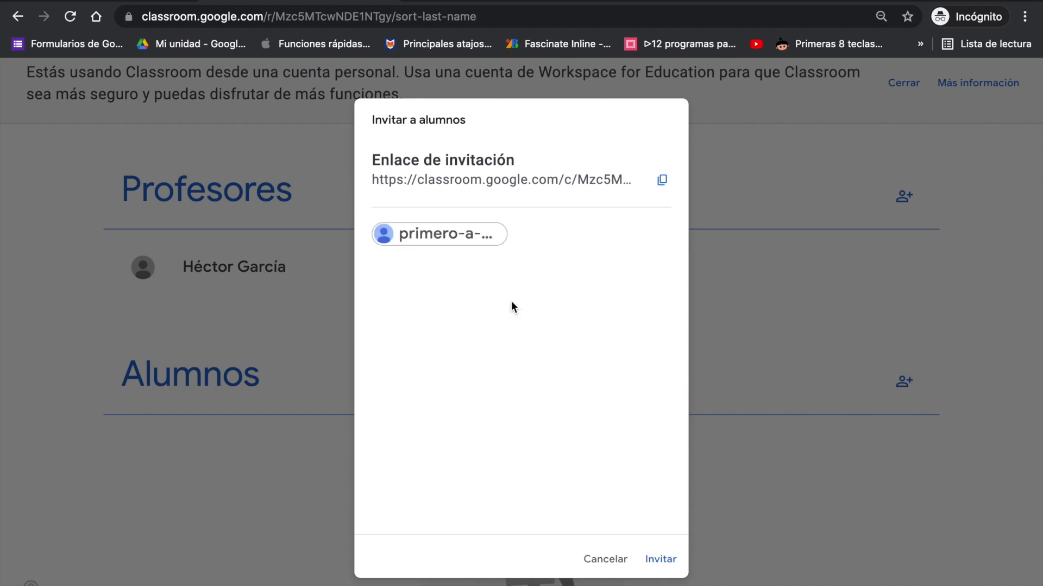
left_click(669, 558)
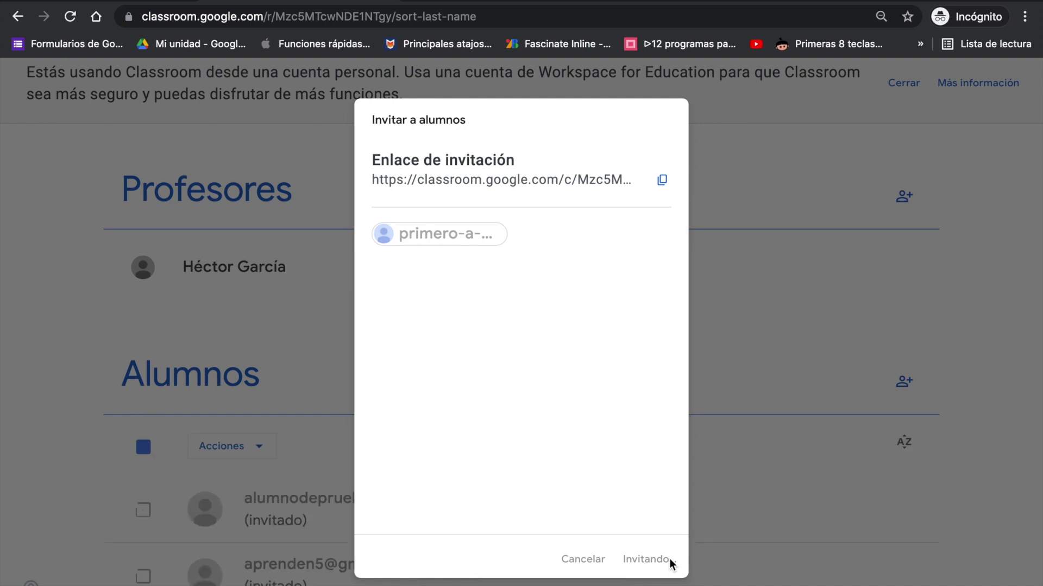
scroll(693, 477, "down", 2)
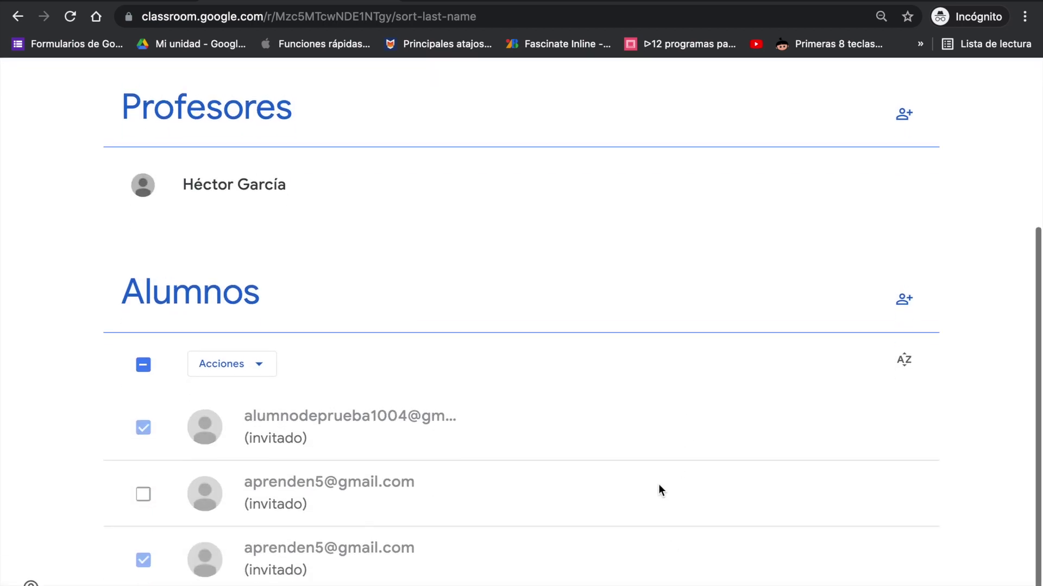